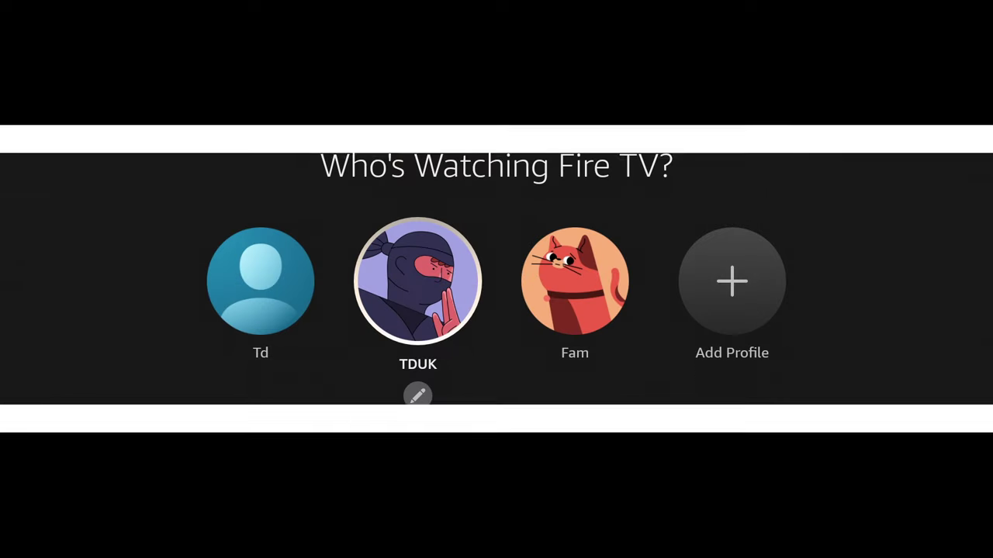
Enter Fire TV with the TDUK profile and open the full Your Apps & Channels page
{"action": "key", "text": "Return"}
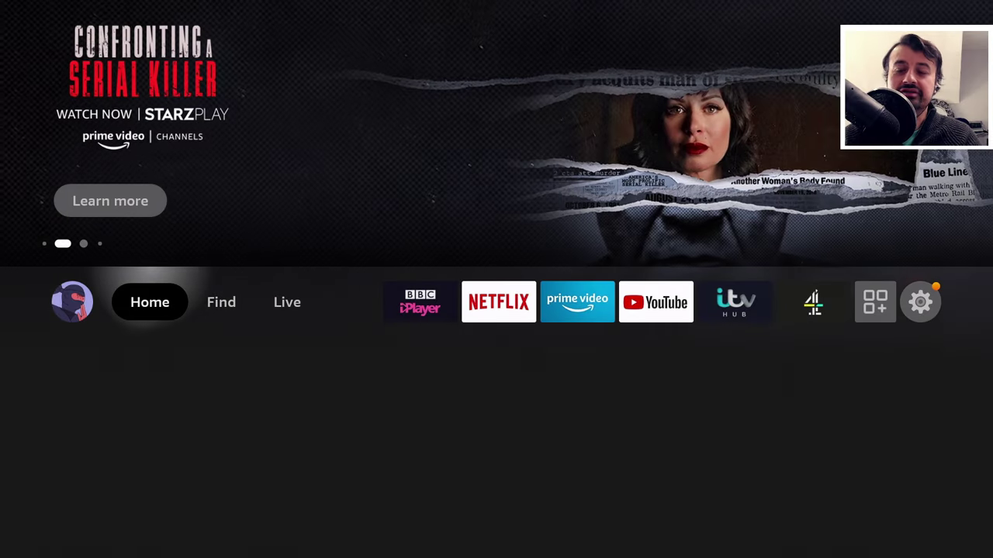
{"action": "key", "text": "Right"}
{"action": "key", "text": "Right"}
{"action": "key", "text": "Right"}
{"action": "key", "text": "Right"}
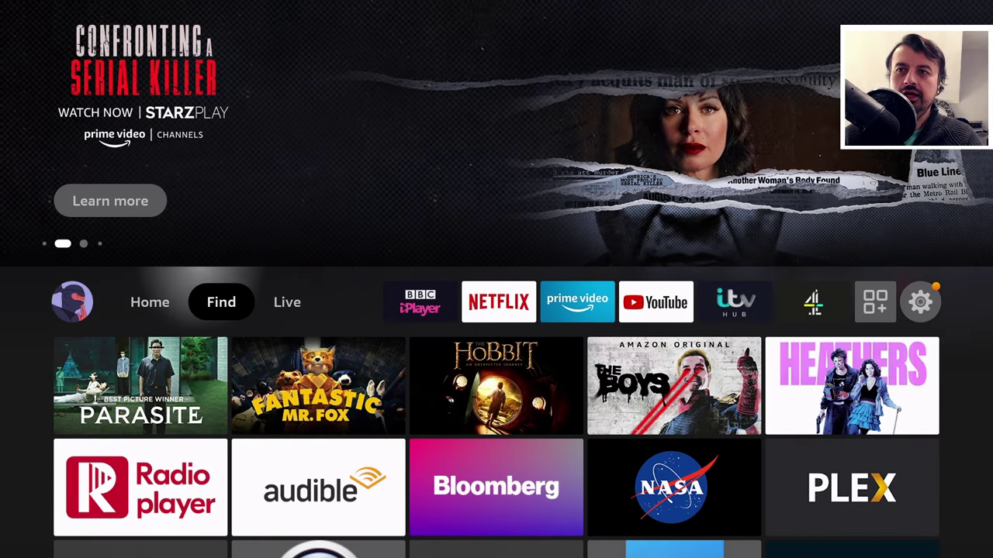
{"action": "key", "text": "Right"}
{"action": "key", "text": "Right"}
{"action": "key", "text": "Right"}
{"action": "key", "text": "Right"}
{"action": "key", "text": "Right"}
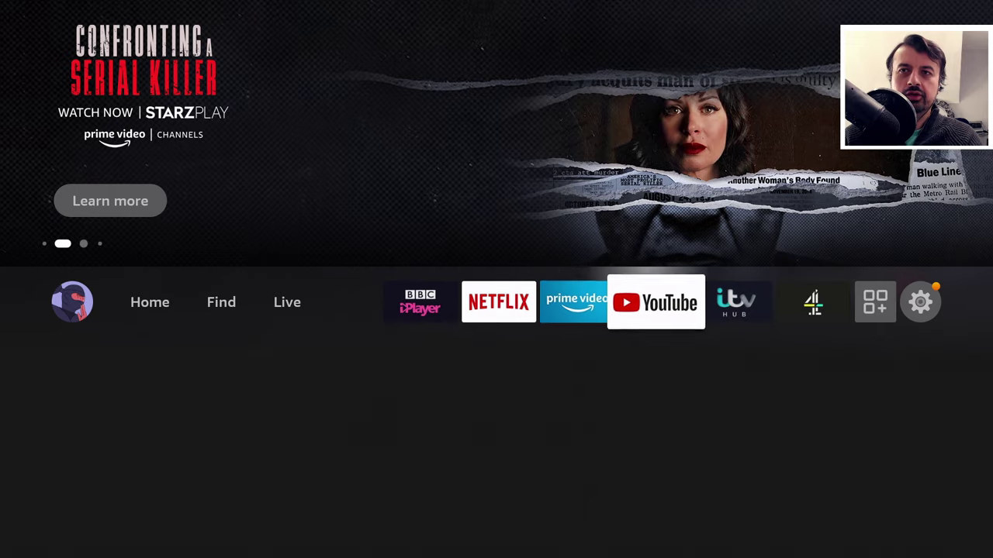
{"action": "key", "text": "Return"}
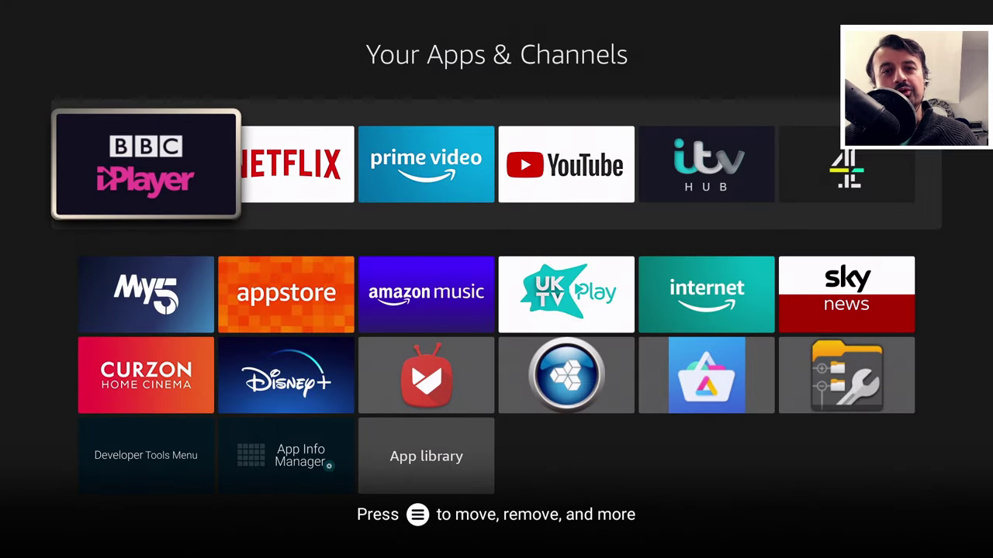
Examine the icons of the sideloaded apps in the row beside Disney+
{"action": "key", "text": "Down"}
{"action": "key", "text": "Down"}
{"action": "key", "text": "Right"}
{"action": "key", "text": "Right"}
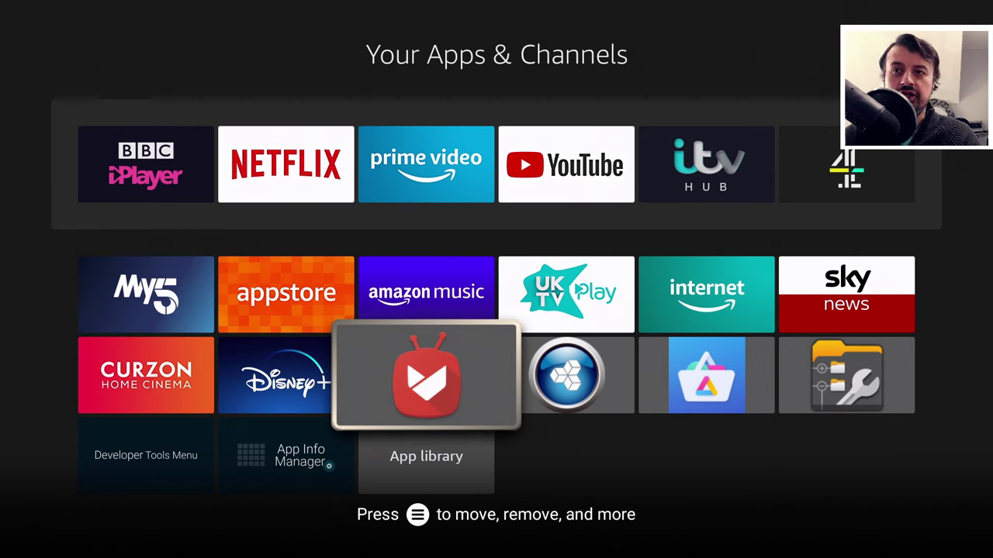
{"action": "key", "text": "Right"}
{"action": "key", "text": "Right"}
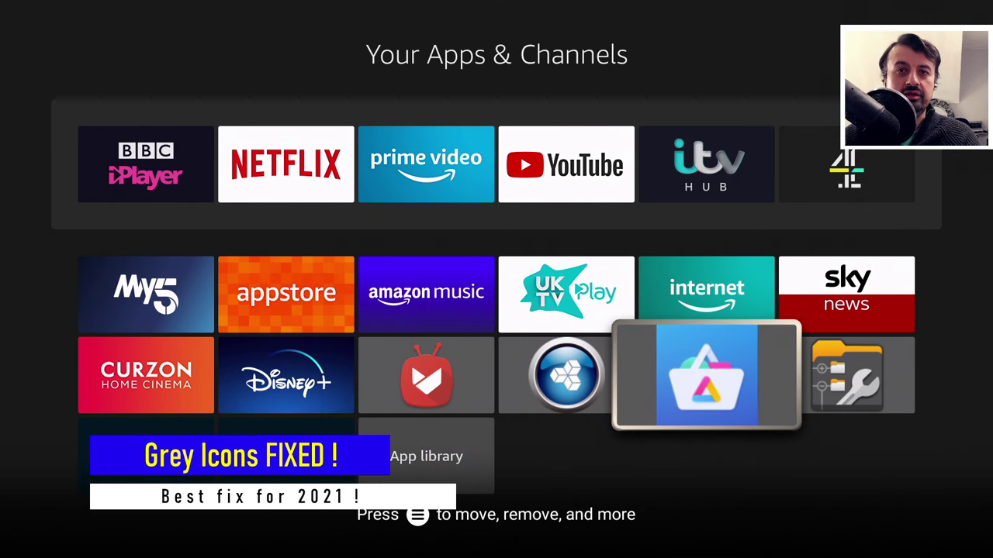
{"action": "key", "text": "Left"}
{"action": "key", "text": "Left"}
{"action": "key", "text": "Right"}
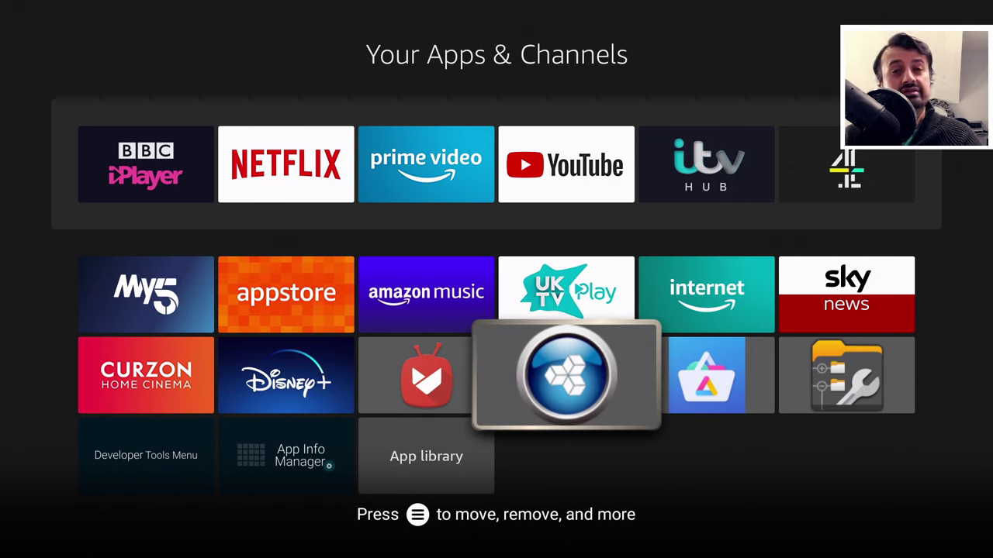
{"action": "key", "text": "Right"}
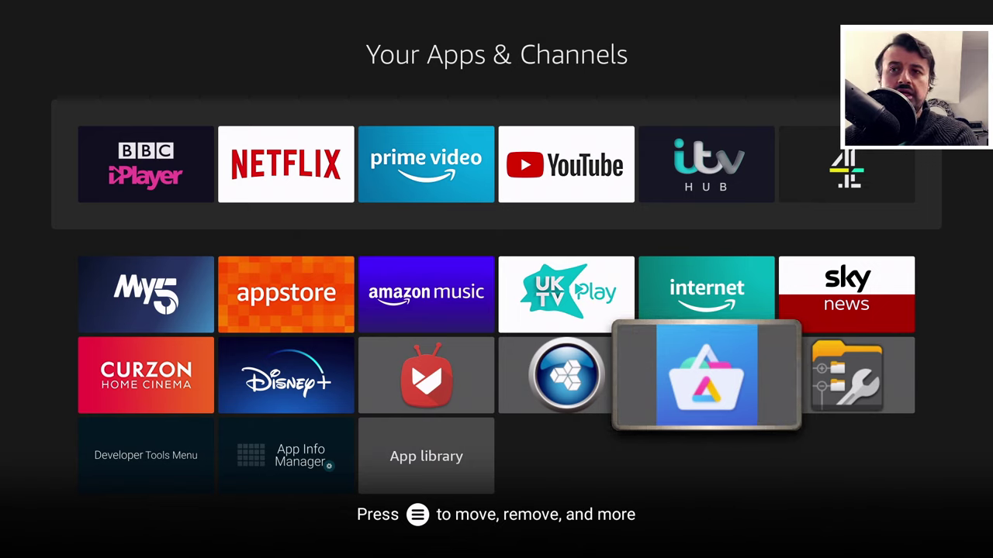
{"action": "key", "text": "Left"}
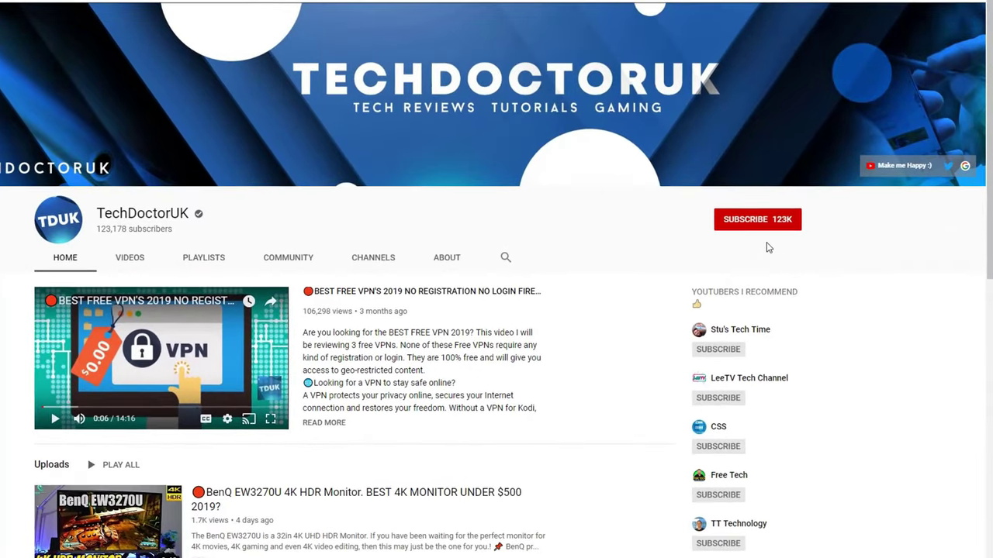
{"action": "left_click", "coordinate": [769, 221]}
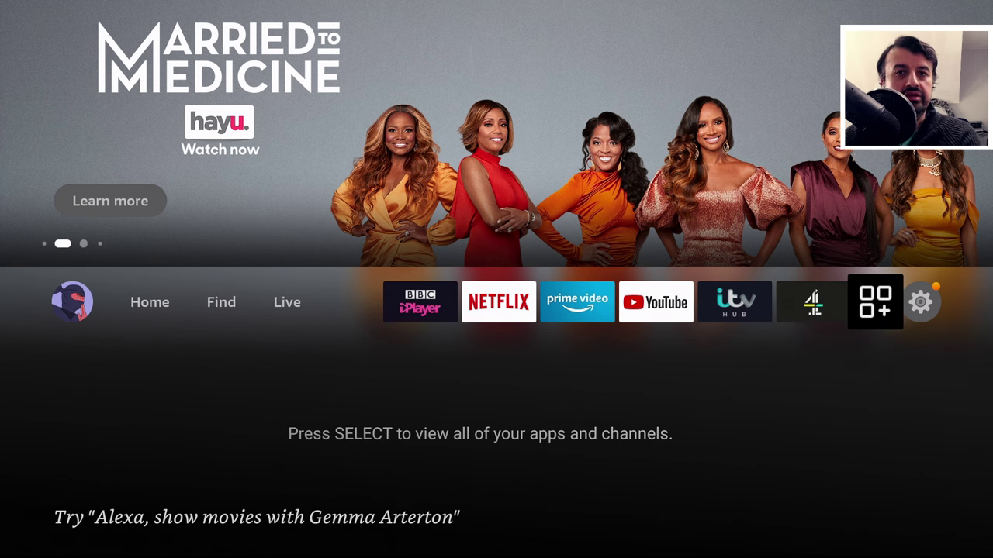
Open the complete list of apps and channels from the home screen and go to the blank tiles
{"action": "key", "text": "Left"}
{"action": "key", "text": "Left"}
{"action": "key", "text": "Left"}
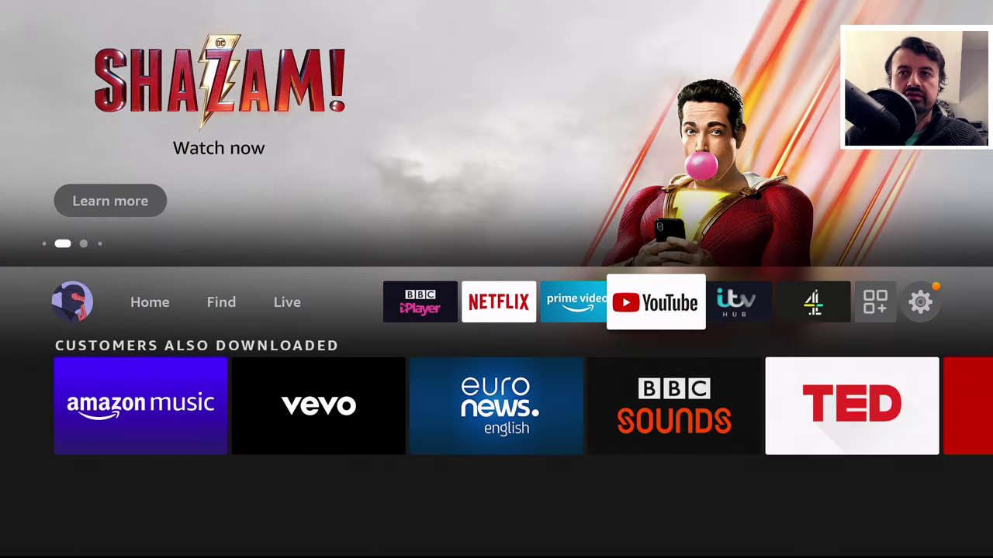
{"action": "key", "text": "Right"}
{"action": "key", "text": "Right"}
{"action": "key", "text": "Right"}
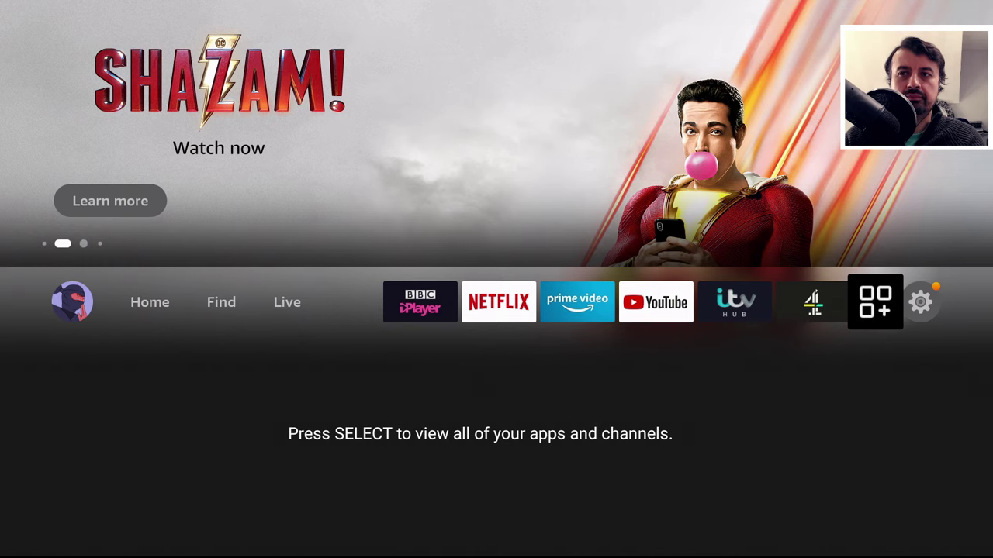
{"action": "key", "text": "Return"}
{"action": "key", "text": "Right"}
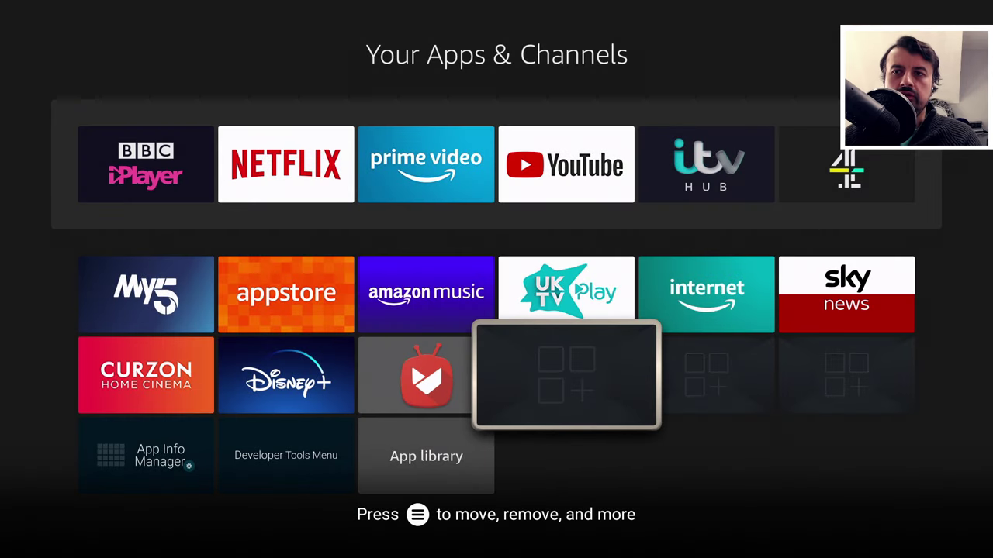
Look over the three blank app tiles in the row that starts with Curzon Home Cinema
{"action": "key", "text": "Right"}
{"action": "key", "text": "Right"}
{"action": "key", "text": "Left"}
{"action": "key", "text": "Left"}
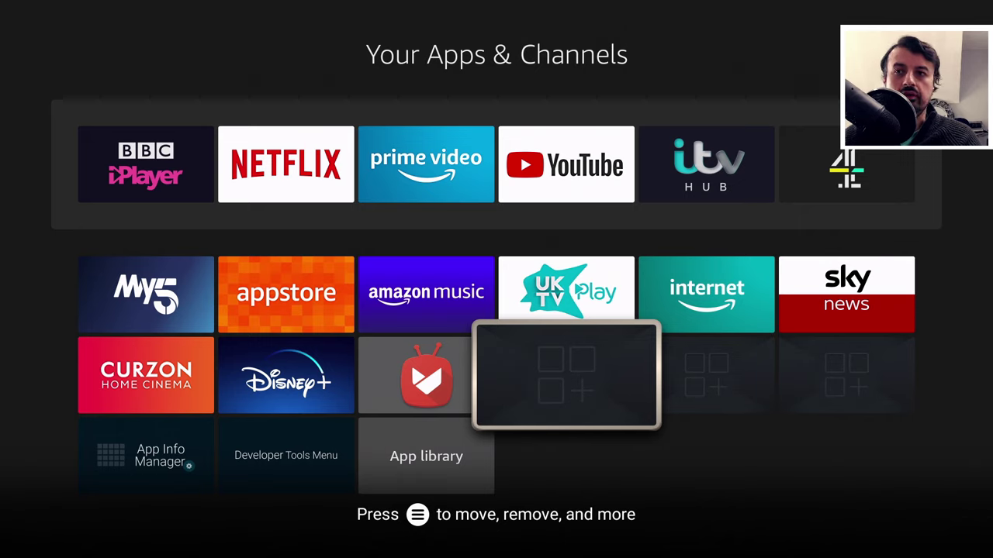
{"action": "key", "text": "Right"}
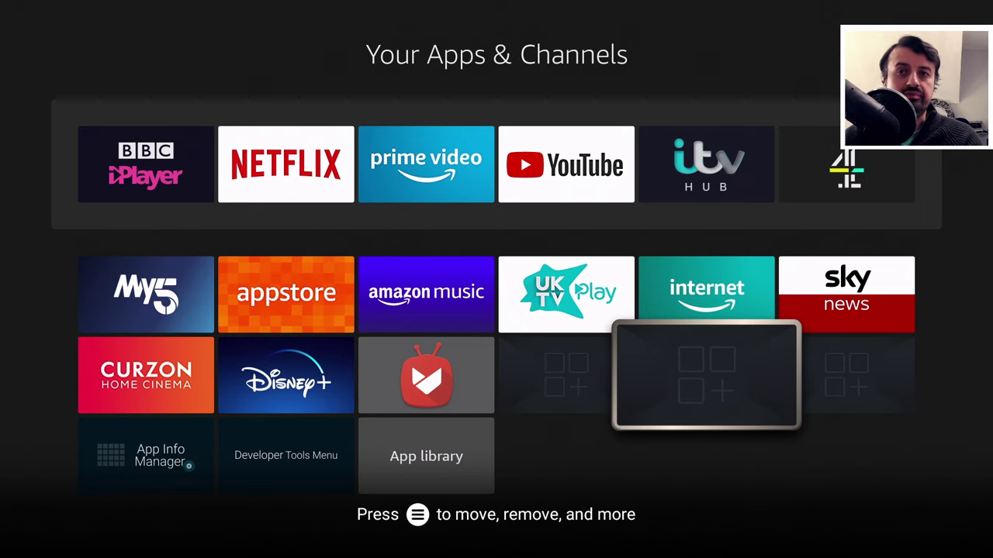
{"action": "key", "text": "Left"}
{"action": "key", "text": "Right"}
{"action": "key", "text": "Left"}
{"action": "key", "text": "Right"}
{"action": "key", "text": "Right"}
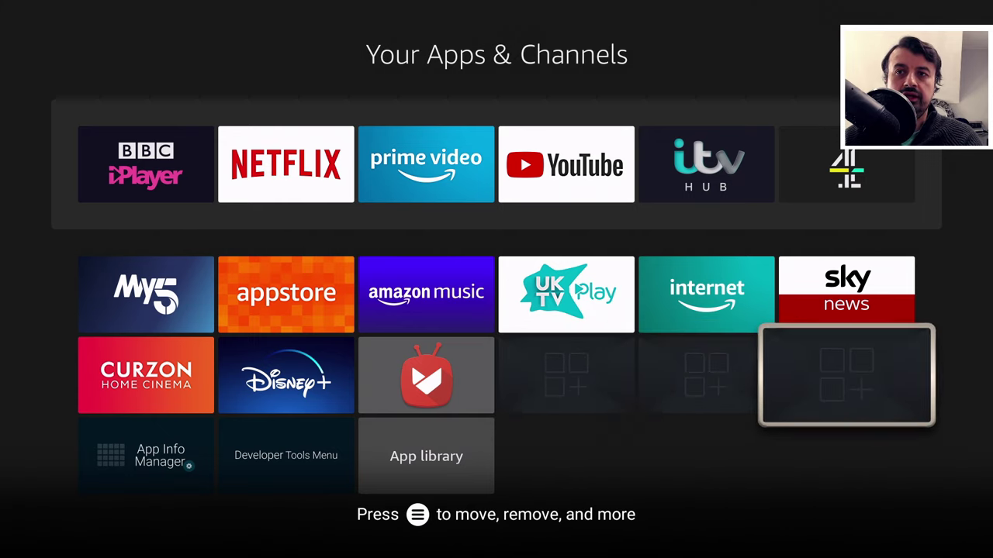
{"action": "key", "text": "Left"}
{"action": "key", "text": "Left"}
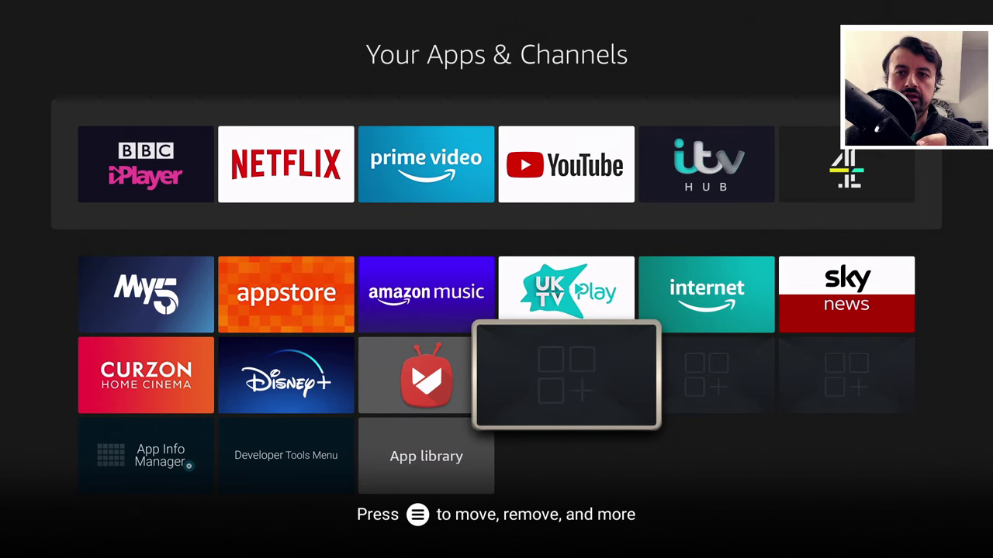
Check which app the first blank tile belongs to by opening its uninstall confirmation, and cancel without uninstalling
{"action": "key", "text": "Menu"}
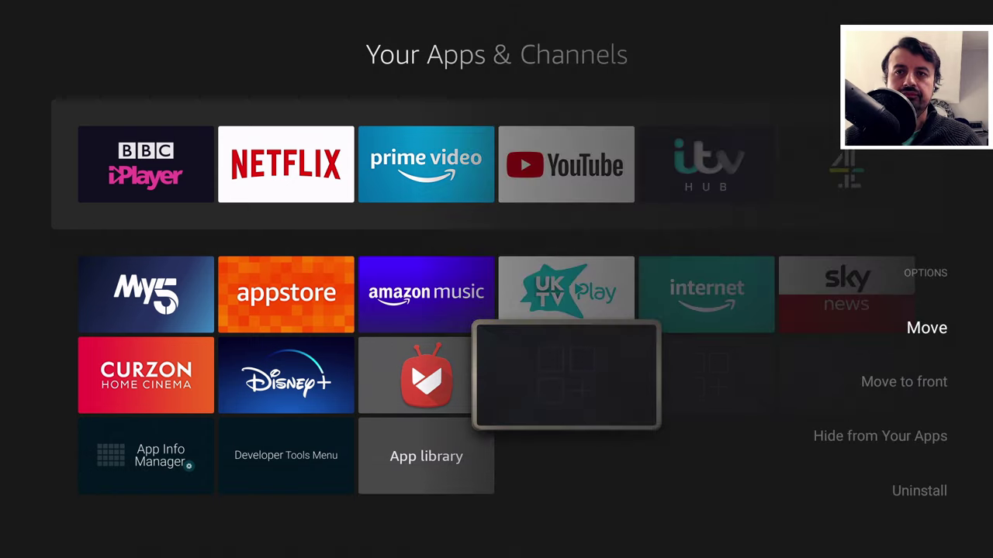
{"action": "key", "text": "Down"}
{"action": "key", "text": "Down"}
{"action": "key", "text": "Down"}
{"action": "key", "text": "Return"}
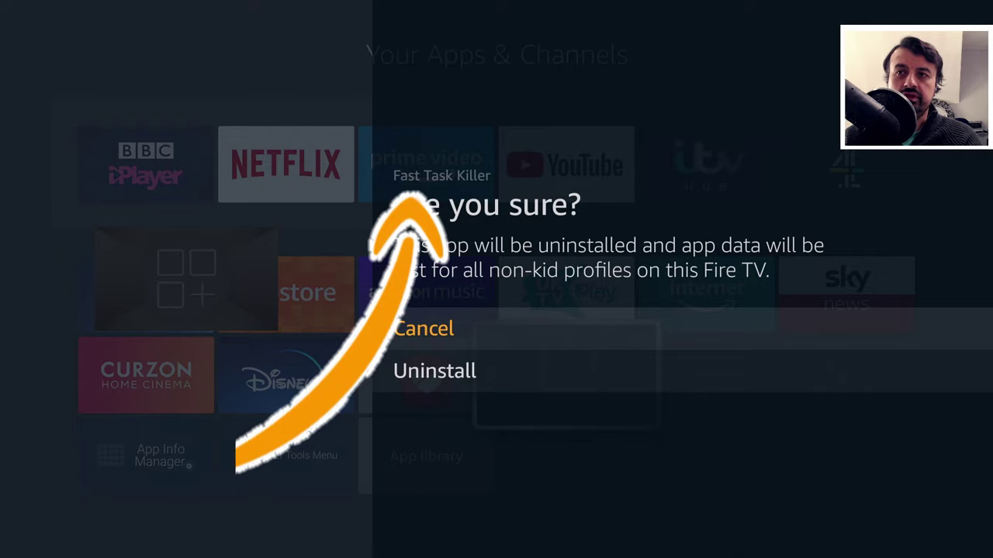
{"action": "key", "text": "Down"}
{"action": "key", "text": "Return"}
Identify the app behind the second blank tile through its uninstall confirmation, and cancel without uninstalling
{"action": "key", "text": "Right"}
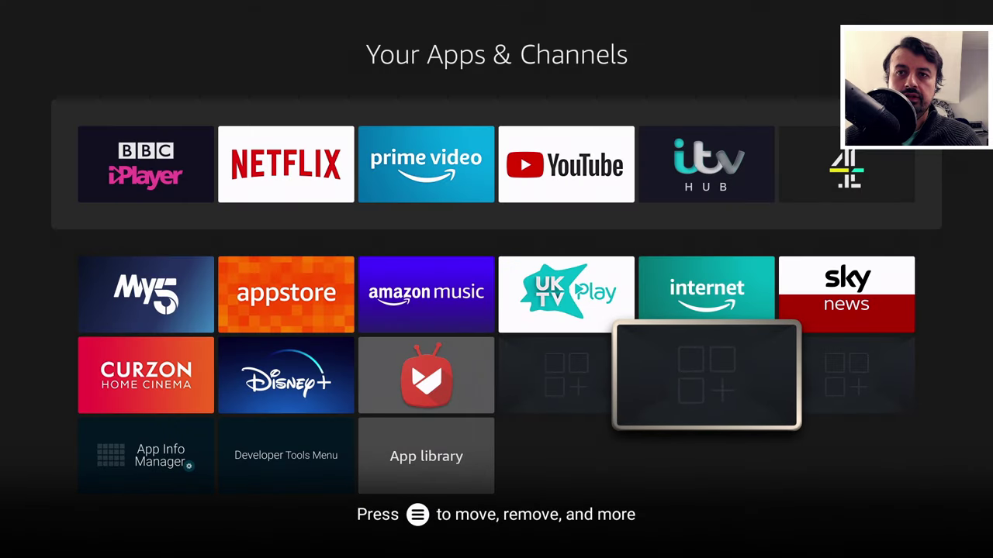
{"action": "key", "text": "Menu"}
{"action": "key", "text": "Down"}
{"action": "key", "text": "Down"}
{"action": "key", "text": "Down"}
{"action": "key", "text": "Return"}
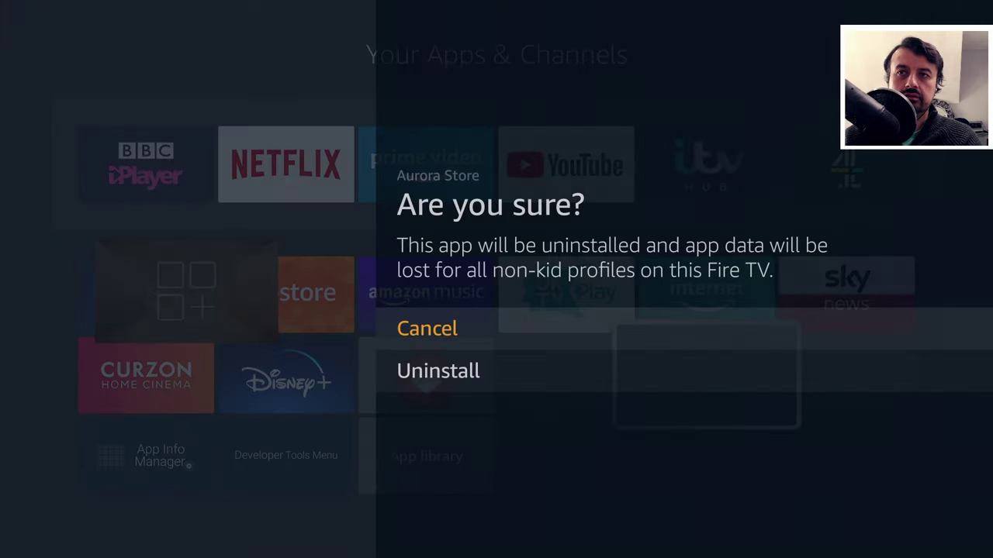
{"action": "key", "text": "Down"}
{"action": "key", "text": "Return"}
Bring up the uninstall confirmation for the third blank tile to identify its app, and cancel without uninstalling
{"action": "key", "text": "Right"}
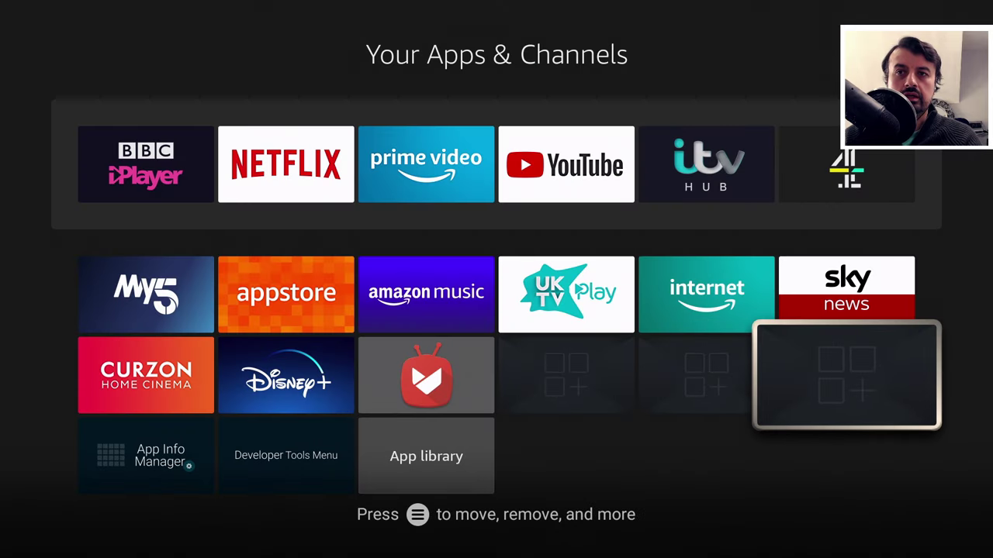
{"action": "key", "text": "Menu"}
{"action": "key", "text": "Down"}
{"action": "key", "text": "Down"}
{"action": "key", "text": "Down"}
{"action": "key", "text": "Return"}
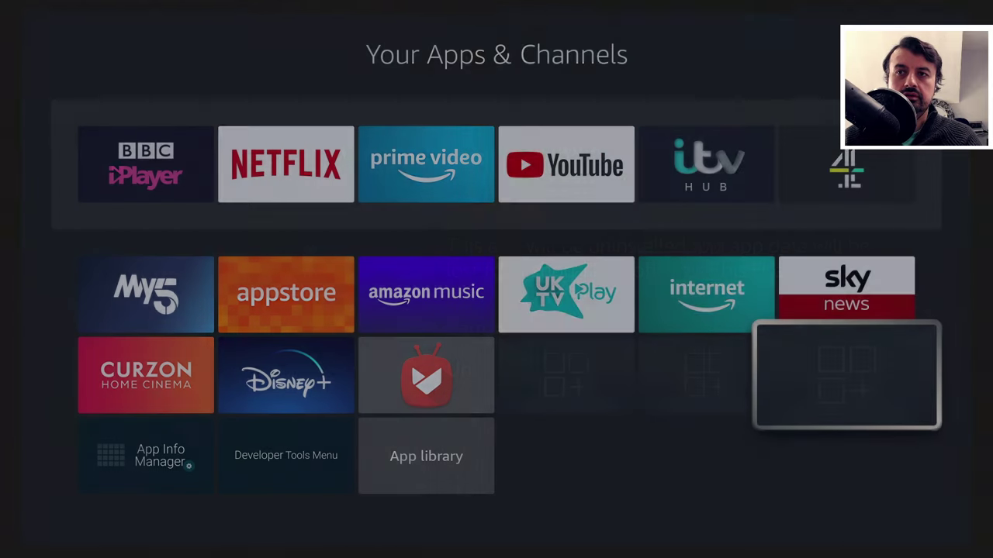
{"action": "key", "text": "Down"}
{"action": "key", "text": "Return"}
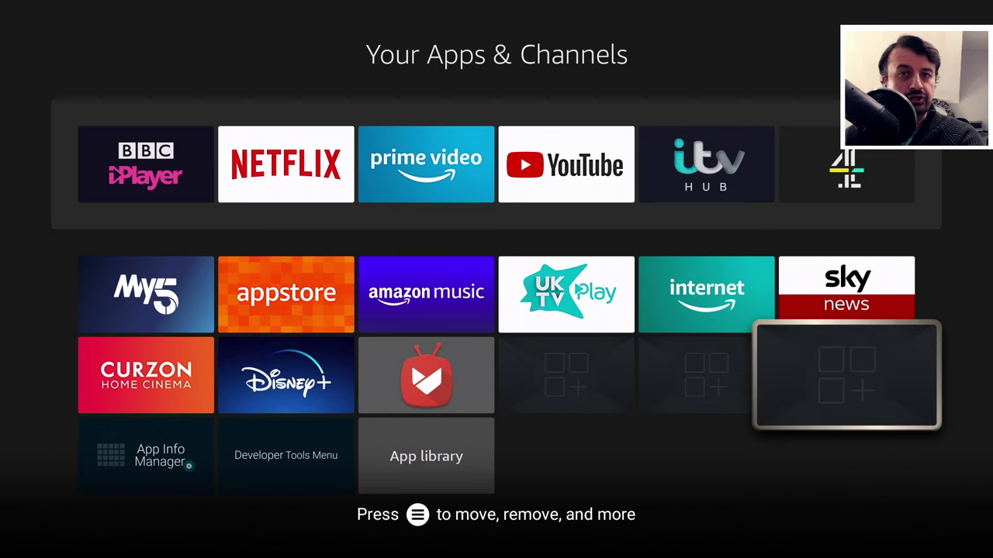
Launch the Developer Tools Menu app and dismiss its settings overlay to reach the Quick Launch shortcuts
{"action": "key", "text": "Left"}
{"action": "key", "text": "Left"}
{"action": "key", "text": "Left"}
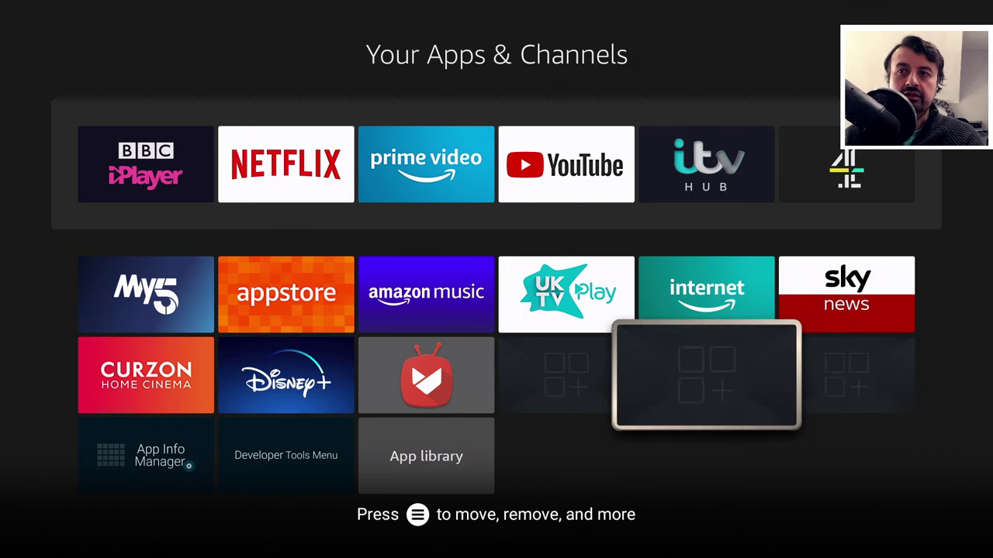
{"action": "key", "text": "Left"}
{"action": "key", "text": "Down"}
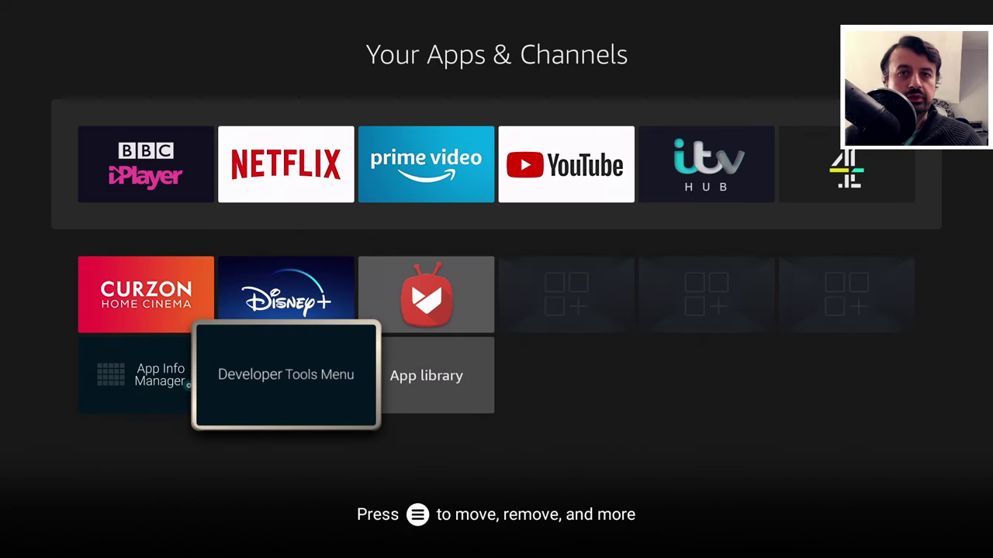
{"action": "key", "text": "Return"}
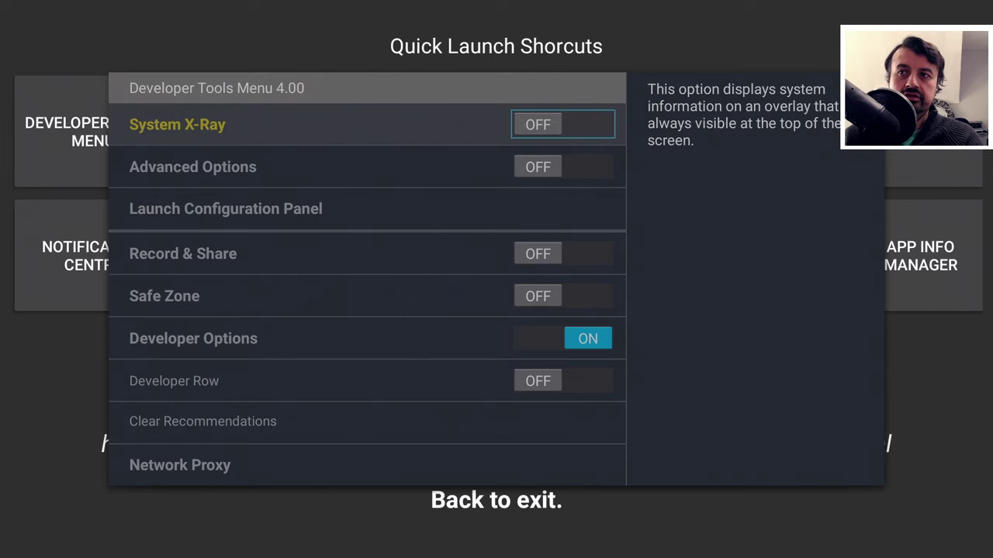
{"action": "key", "text": "Escape"}
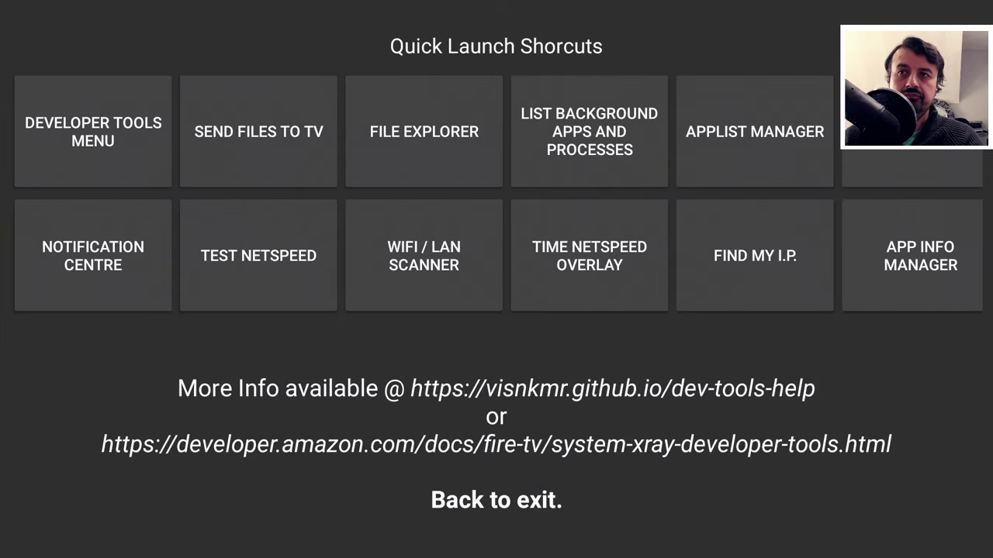
Open App Info Manager from the Quick Launch shortcuts to list the installed apps
{"action": "key", "text": "Right"}
{"action": "key", "text": "Right"}
{"action": "key", "text": "Right"}
{"action": "key", "text": "Right"}
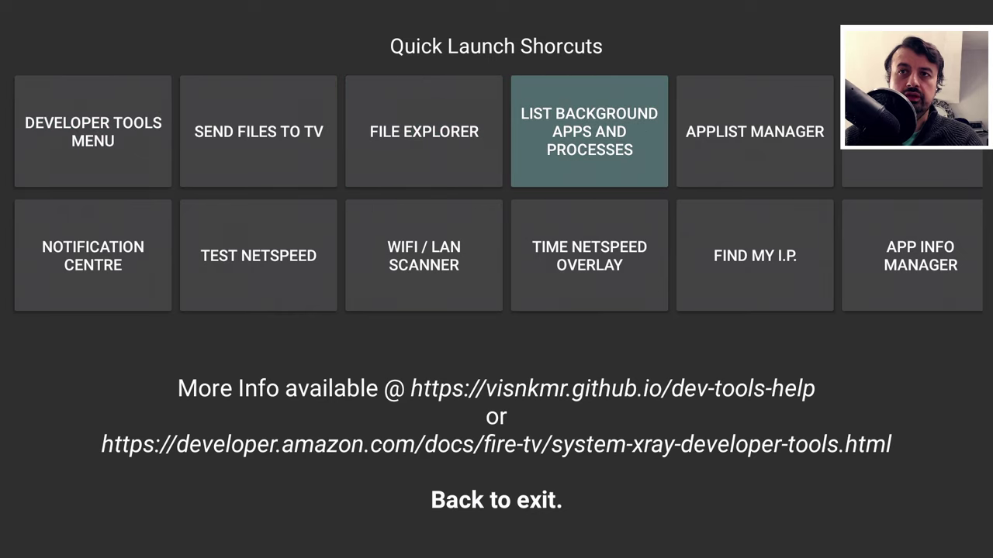
{"action": "key", "text": "Right"}
{"action": "key", "text": "Down"}
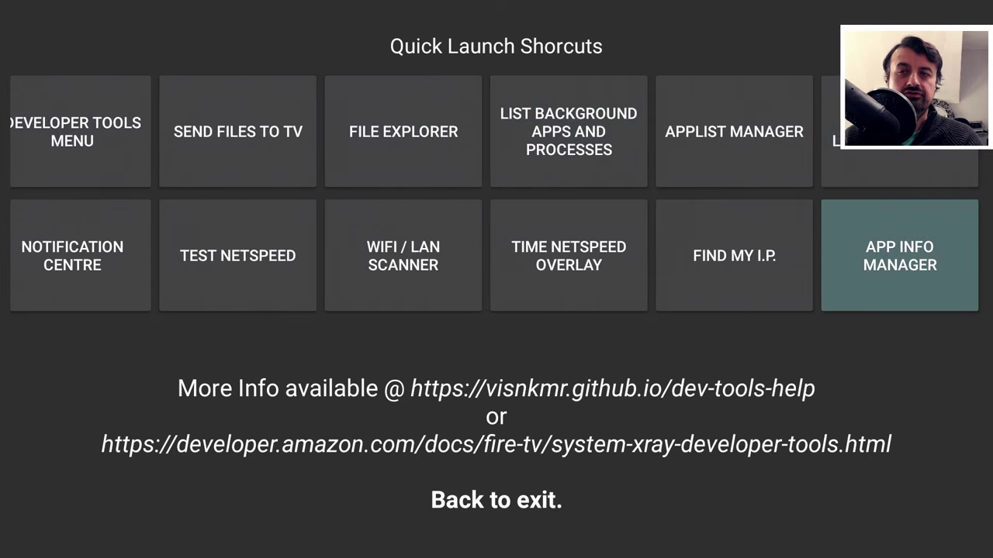
{"action": "key", "text": "Return"}
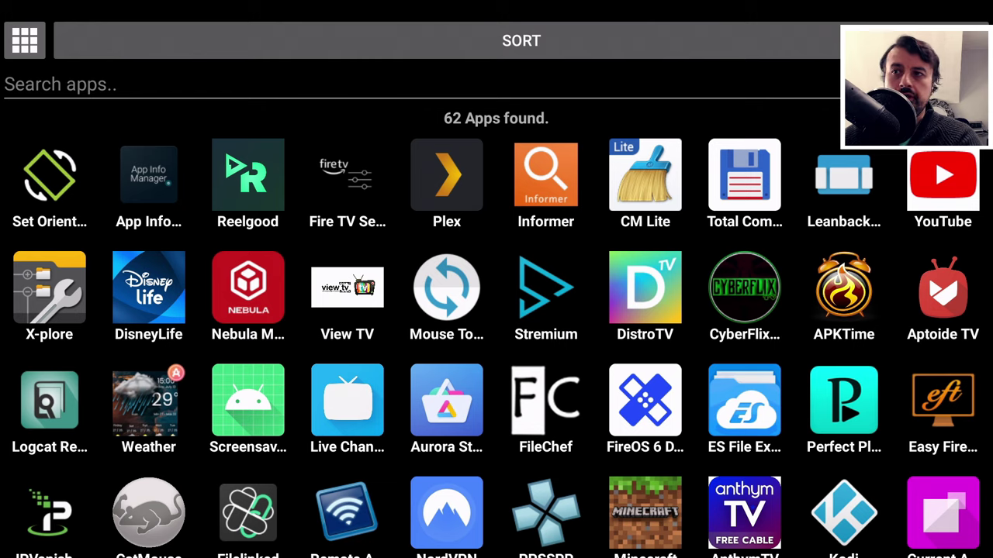
View the package name in Aurora Store's app details and return to the list of installed apps
{"action": "key", "text": "Right"}
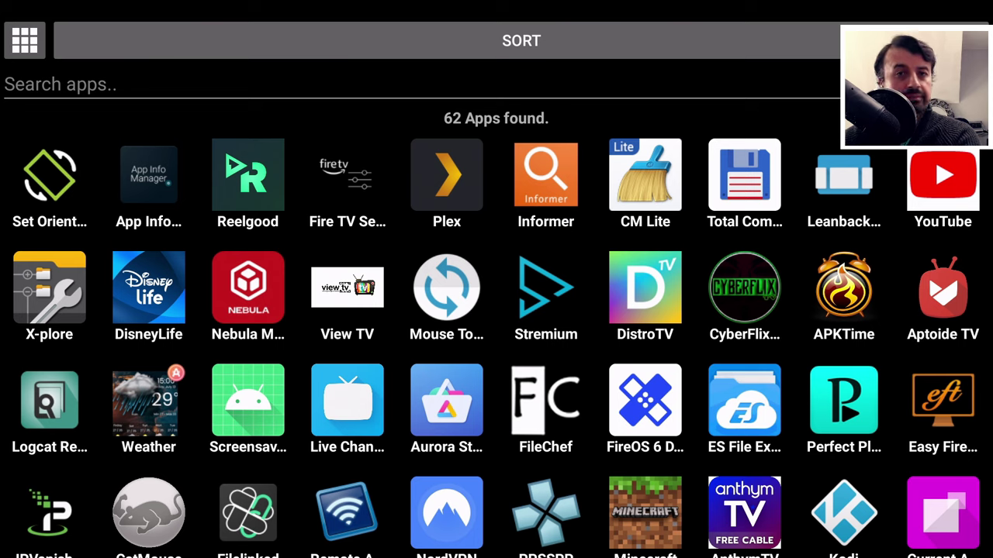
{"action": "key", "text": "Down"}
{"action": "key", "text": "Left"}
{"action": "key", "text": "Left"}
{"action": "key", "text": "Down"}
{"action": "key", "text": "Down"}
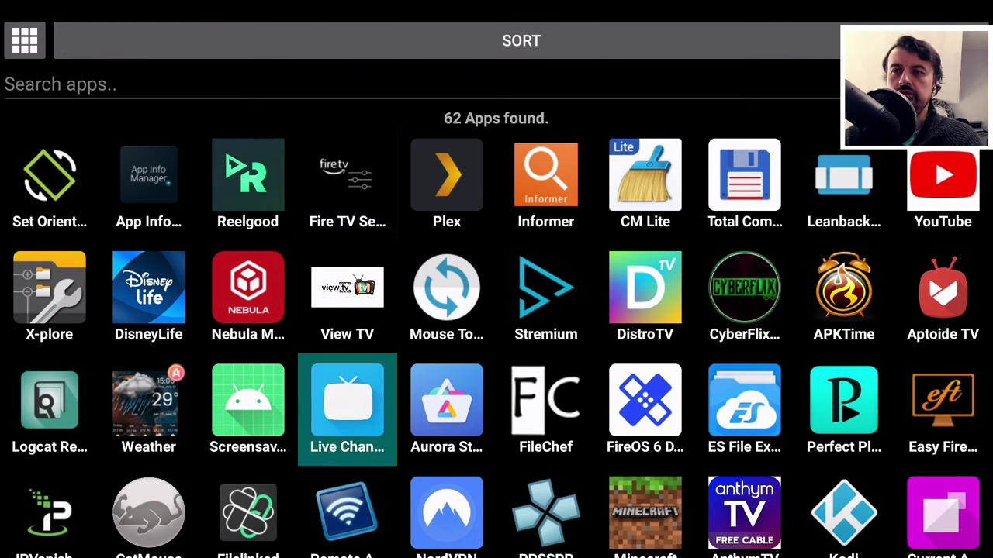
{"action": "key", "text": "Right"}
{"action": "key", "text": "Return"}
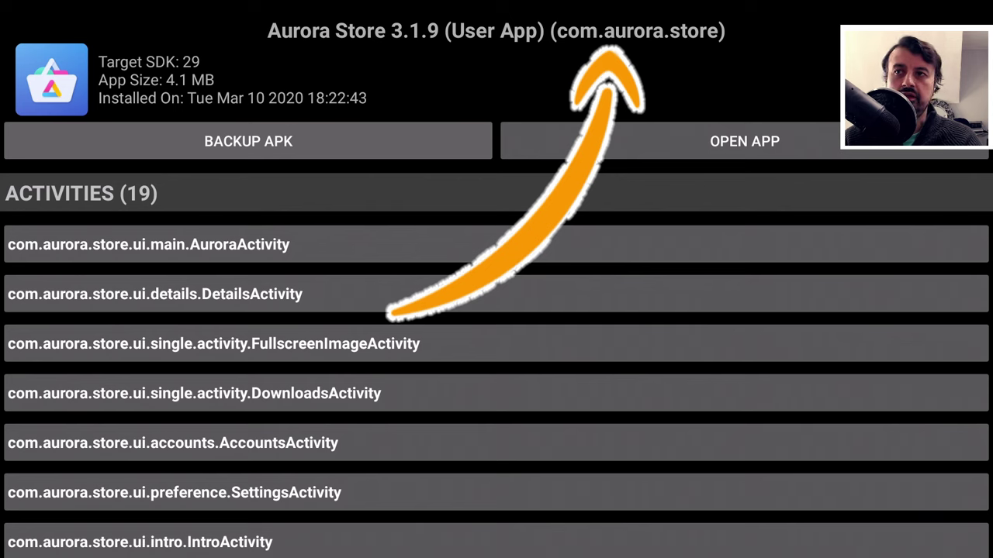
{"action": "key", "text": "Escape"}
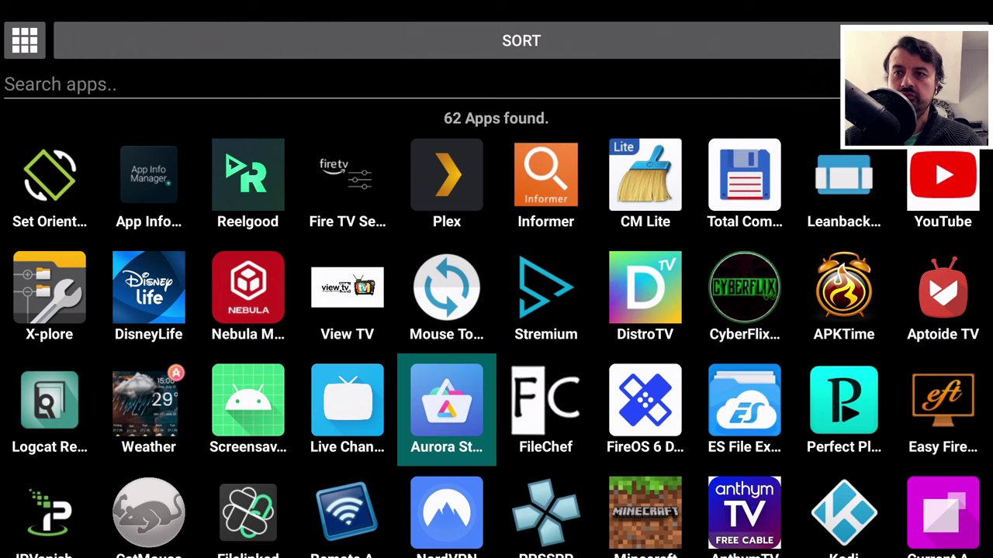
View the package name in MiXplorer's app details and return to the list of installed apps
{"action": "key", "text": "Down"}
{"action": "key", "text": "Left"}
{"action": "key", "text": "Left"}
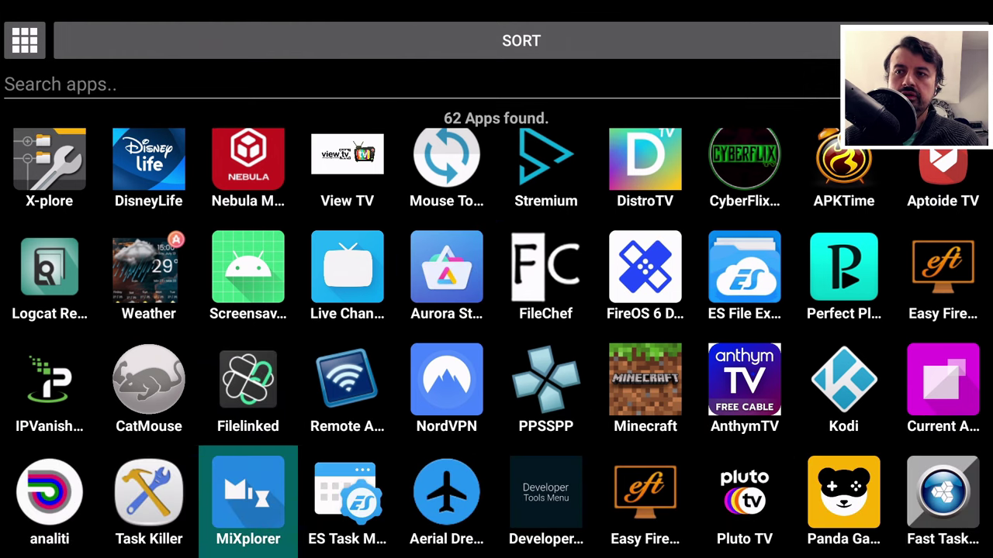
{"action": "key", "text": "Return"}
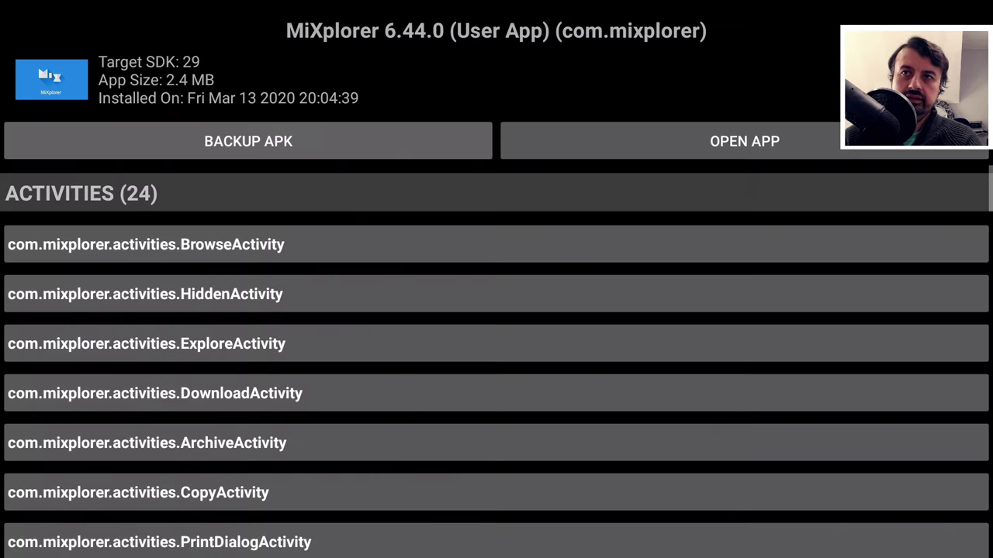
{"action": "key", "text": "Escape"}
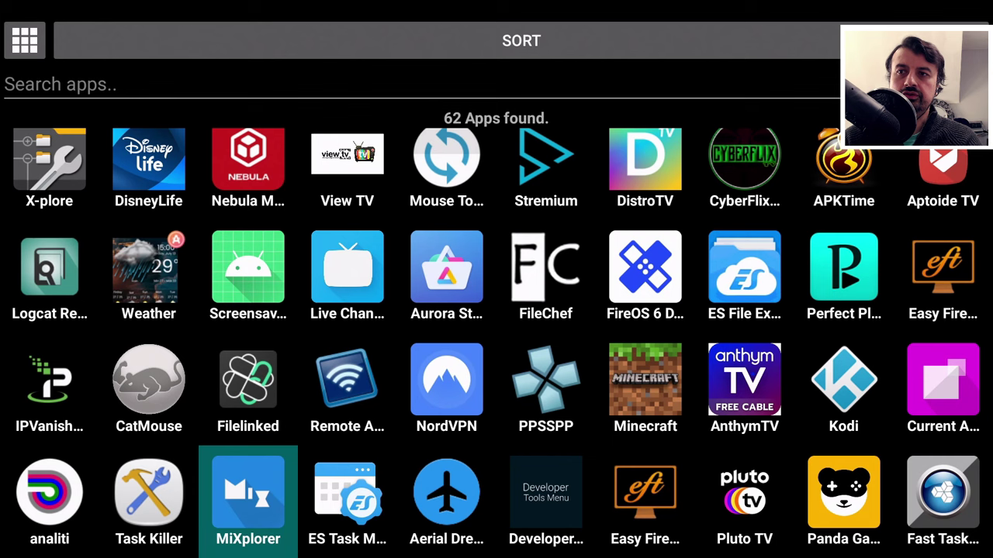
Open Fast Task Killer's app details to view its package name
{"action": "key", "text": "Down"}
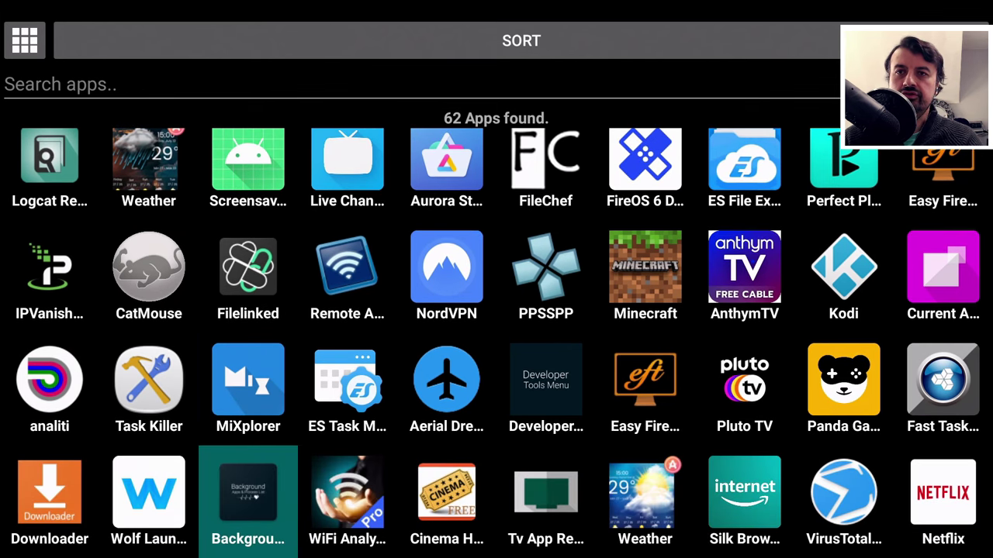
{"action": "key", "text": "Right"}
{"action": "key", "text": "Right"}
{"action": "key", "text": "Right"}
{"action": "key", "text": "Right"}
{"action": "key", "text": "Right"}
{"action": "key", "text": "Right"}
{"action": "key", "text": "Right"}
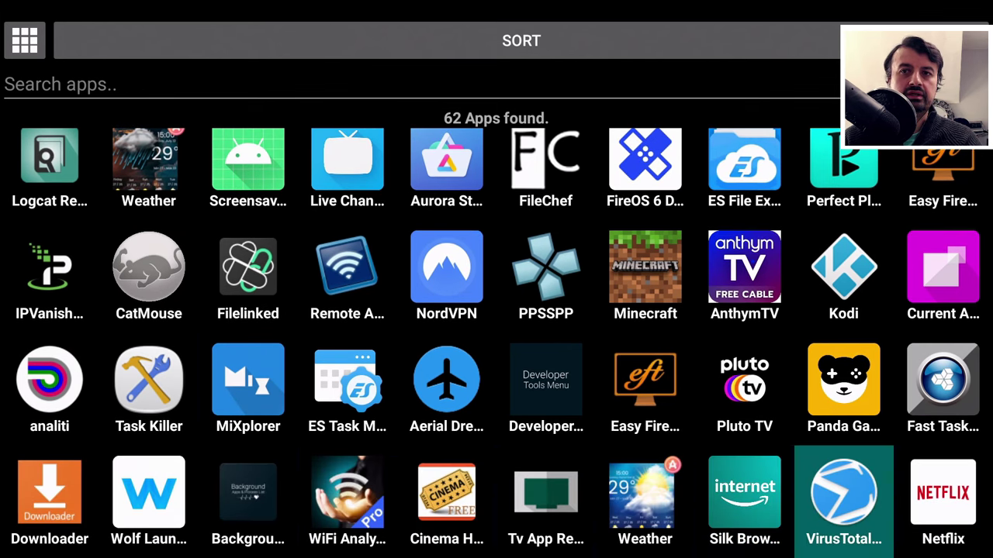
{"action": "key", "text": "Up"}
{"action": "key", "text": "Return"}
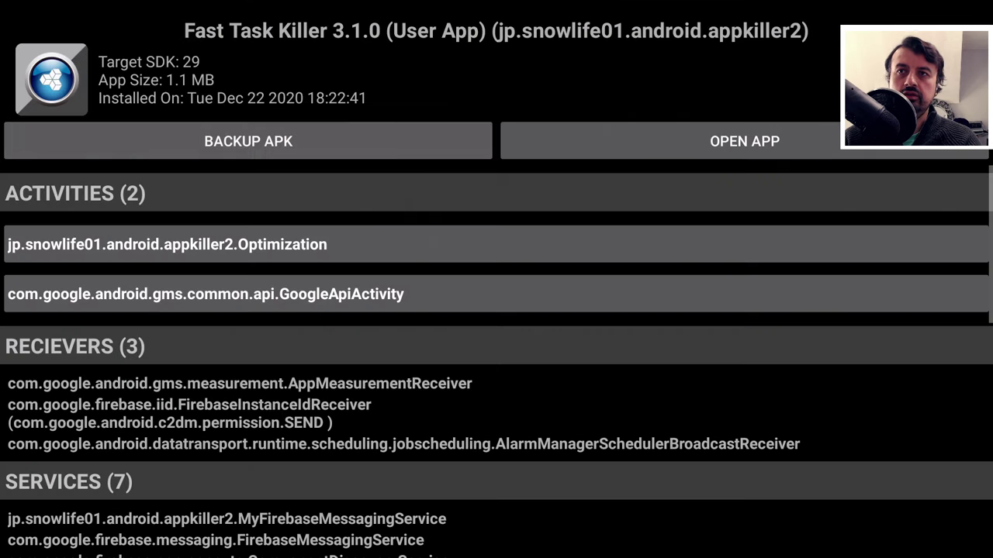
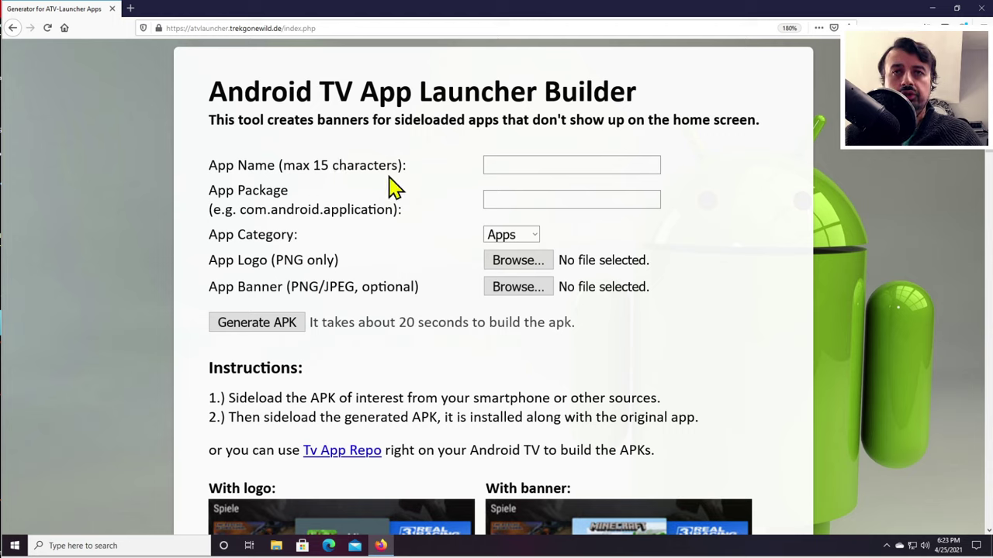
In the browser's Android TV App Launcher Builder, enter the app name "FTK - SC" and the package jp.snowlife01.android.appkiller2
{"action": "left_click", "coordinate": [522, 165]}
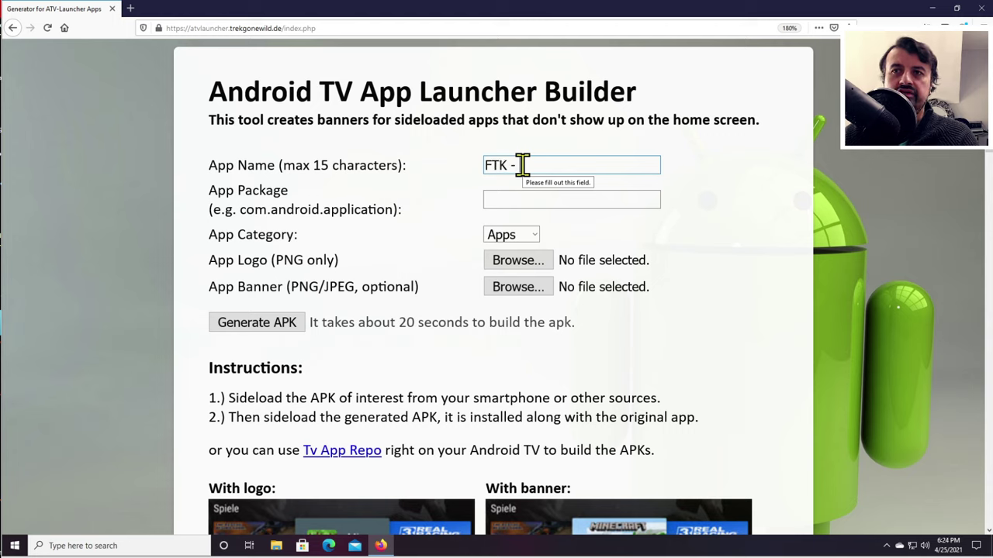
{"action": "left_click", "coordinate": [508, 203]}
{"action": "type", "text": "jp.snowlife01.android.appkiller2"}
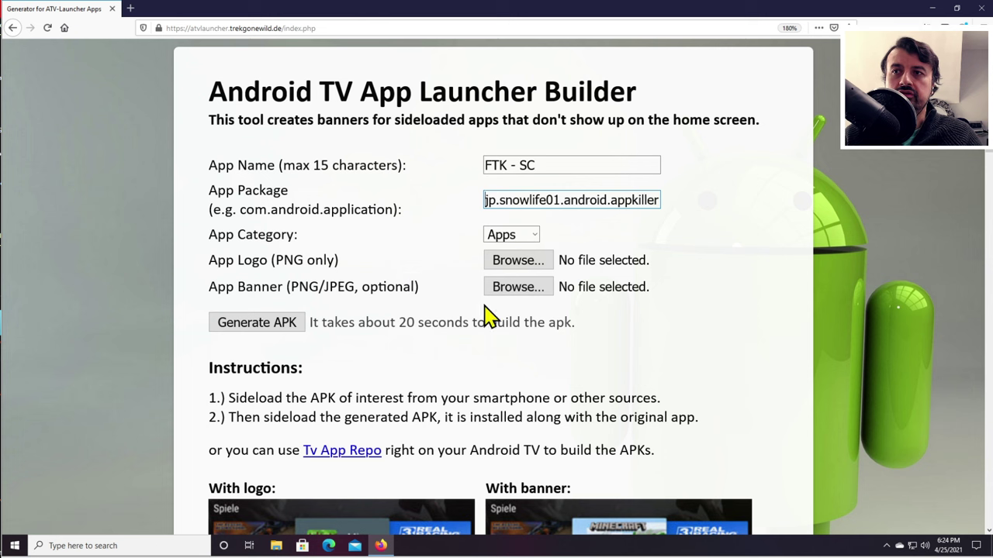
Open the APKPure site linked in the builder's App Logo instructions and search it for "fast task killer"
{"action": "scroll", "coordinate": [416, 317], "scroll_direction": "down", "scroll_amount": 3}
{"action": "scroll", "coordinate": [417, 317], "scroll_direction": "down", "scroll_amount": 3}
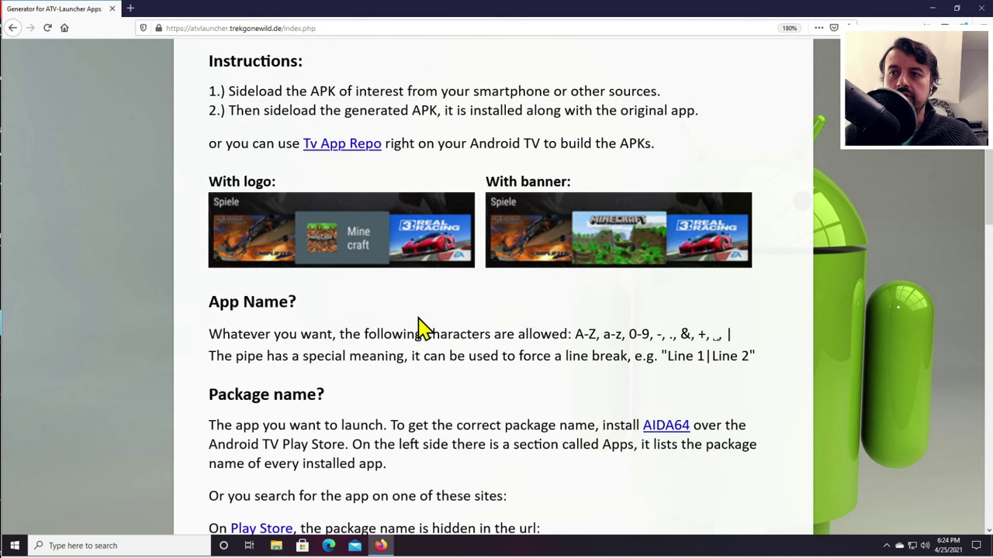
{"action": "scroll", "coordinate": [417, 317], "scroll_direction": "down", "scroll_amount": 1}
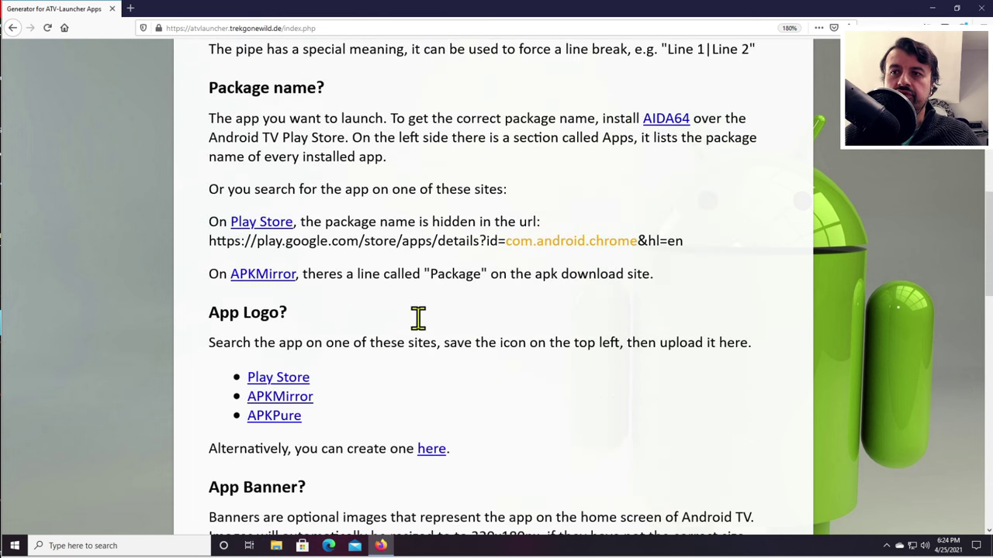
{"action": "left_click", "coordinate": [284, 419]}
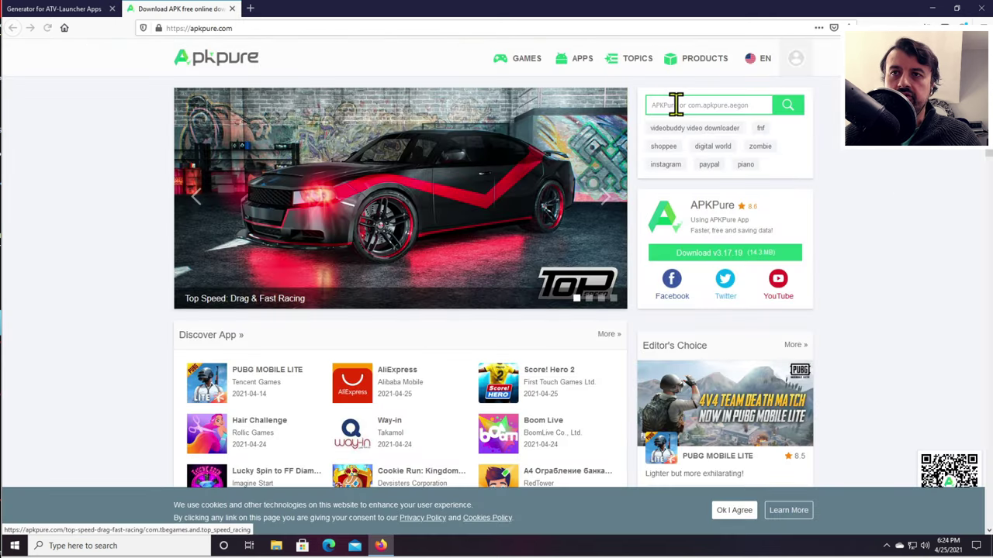
{"action": "left_click", "coordinate": [676, 103]}
{"action": "type", "text": "fast tas"}
{"action": "type", "text": "killer\\"}
{"action": "key", "text": "Return"}
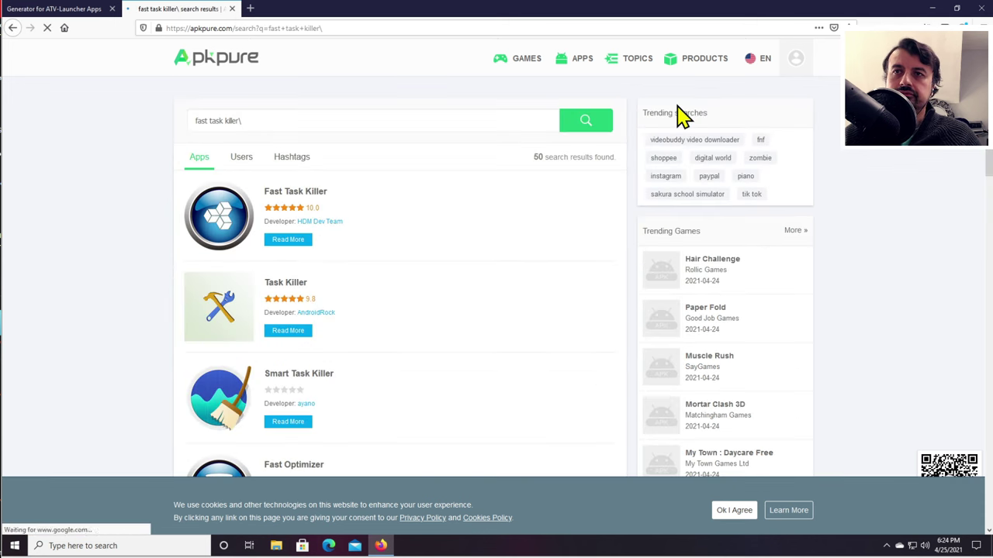
Open the Fast Task Killer page from the search results and save its app icon as icon.png
{"action": "left_click", "coordinate": [236, 223]}
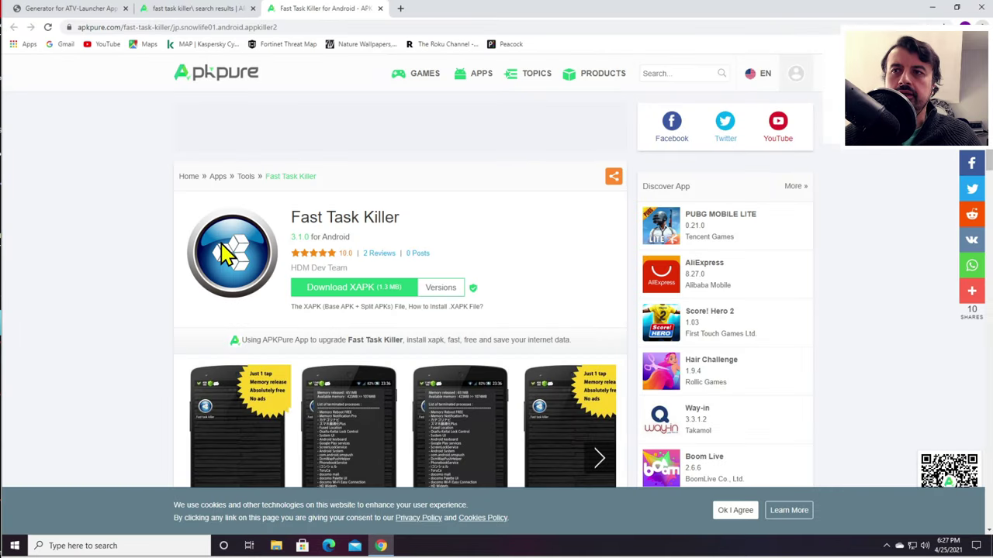
{"action": "right_click", "coordinate": [225, 252]}
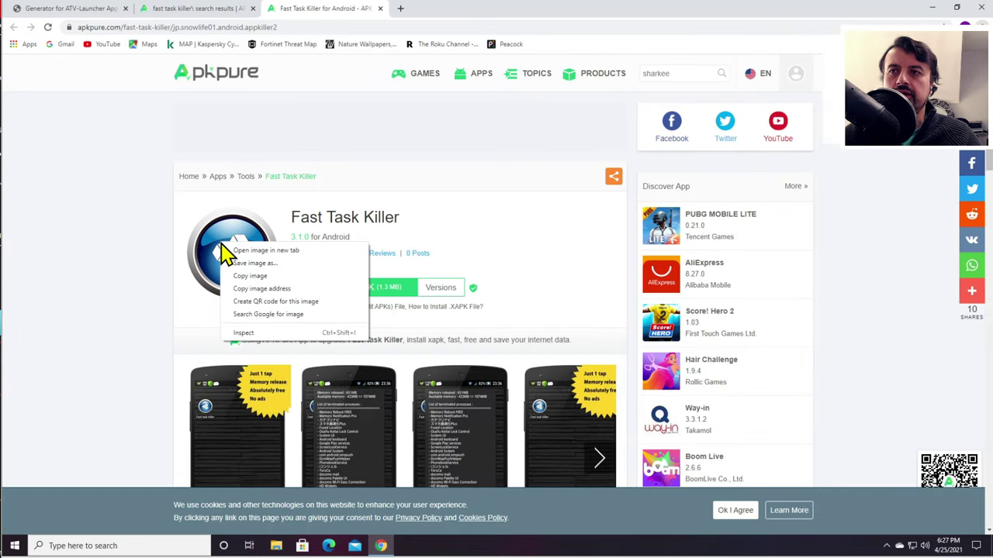
{"action": "left_click", "coordinate": [268, 262]}
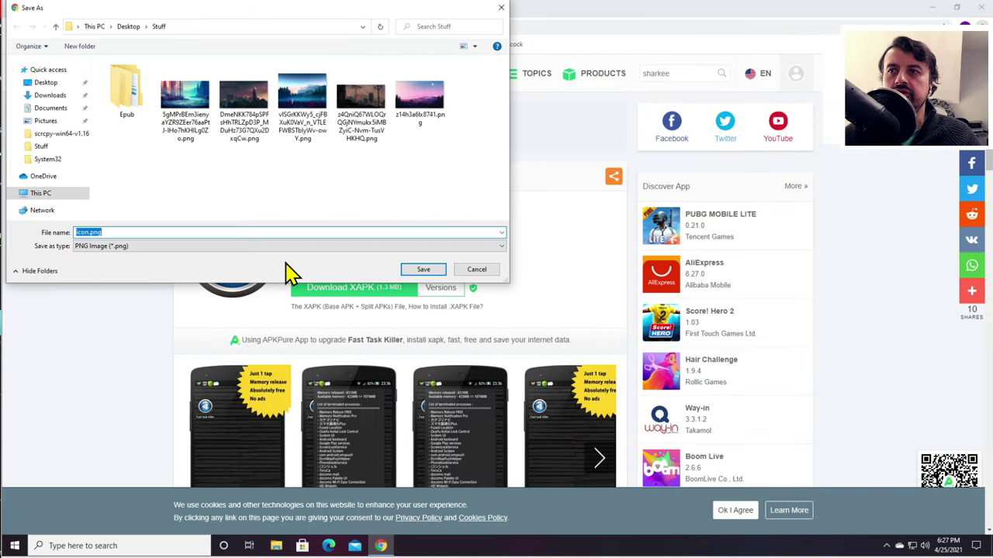
{"action": "left_click", "coordinate": [421, 267]}
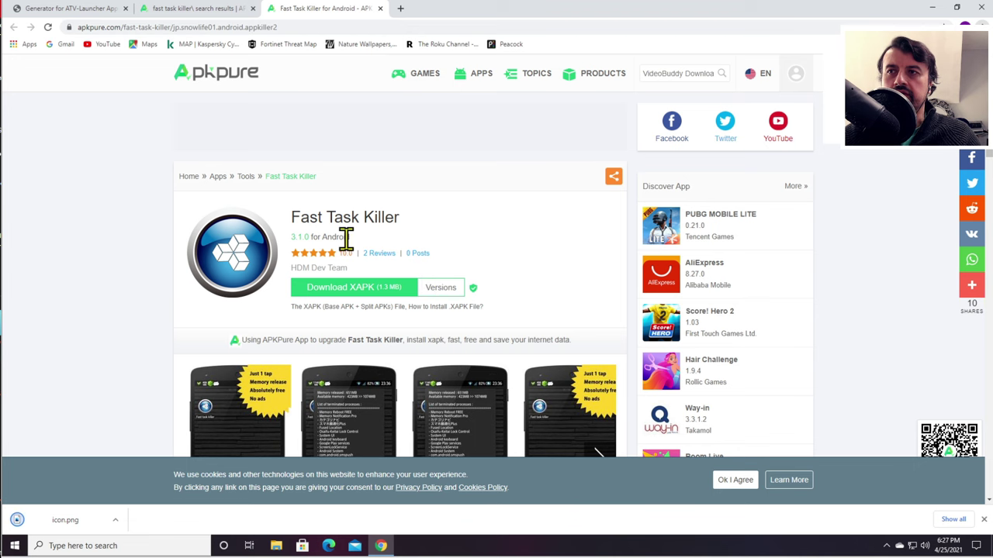
Return to the launcher builder and choose icon.png from Downloads as the app logo
{"action": "left_click", "coordinate": [99, 11]}
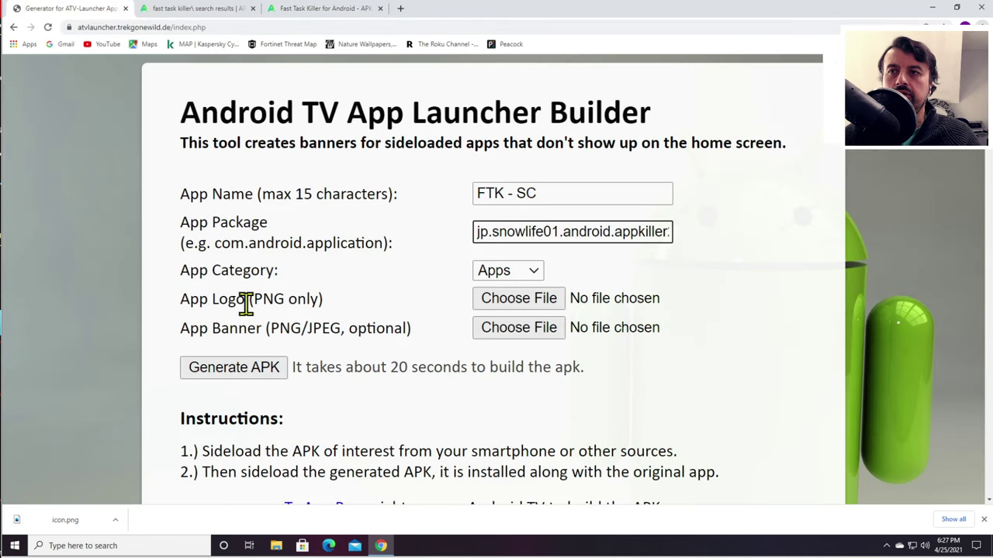
{"action": "left_click", "coordinate": [503, 305]}
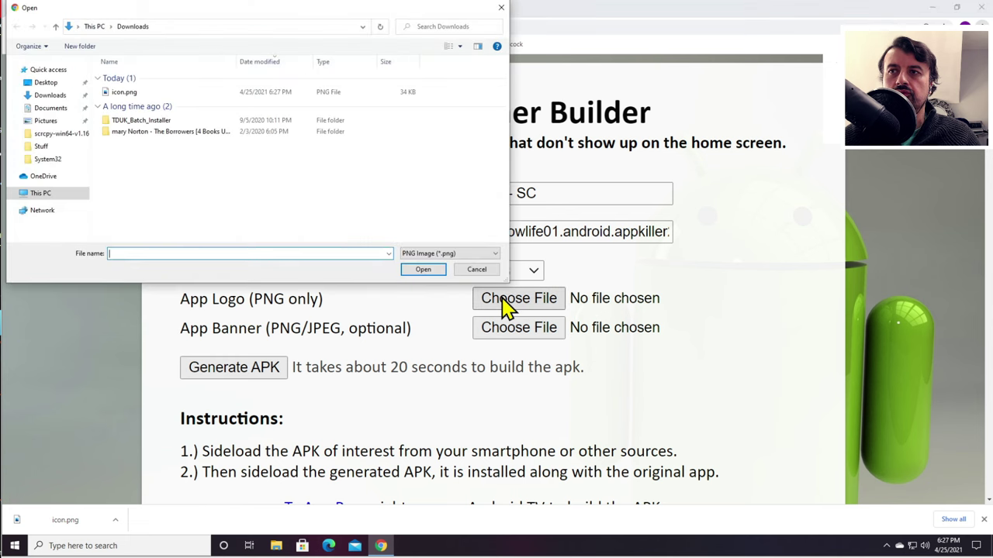
{"action": "left_click", "coordinate": [144, 92]}
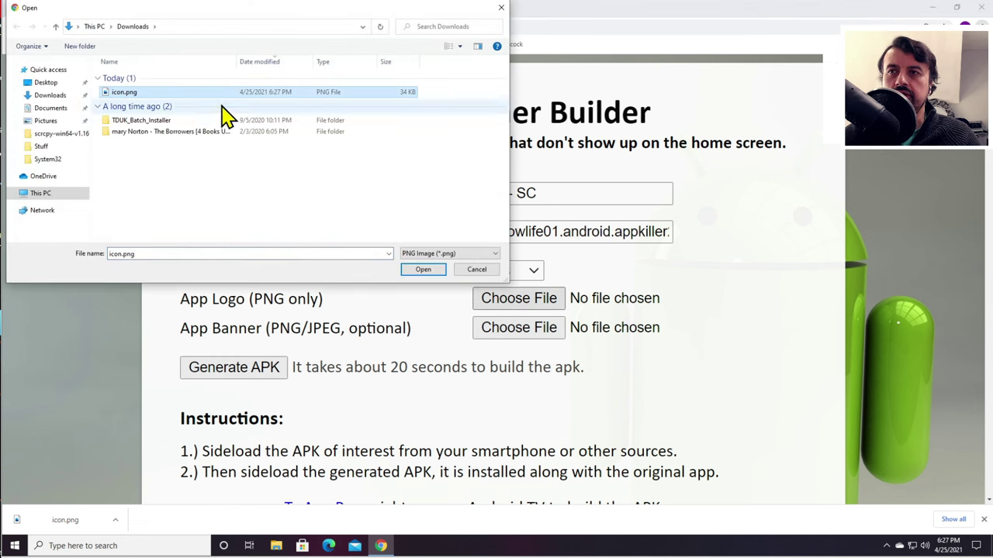
{"action": "left_click", "coordinate": [434, 270]}
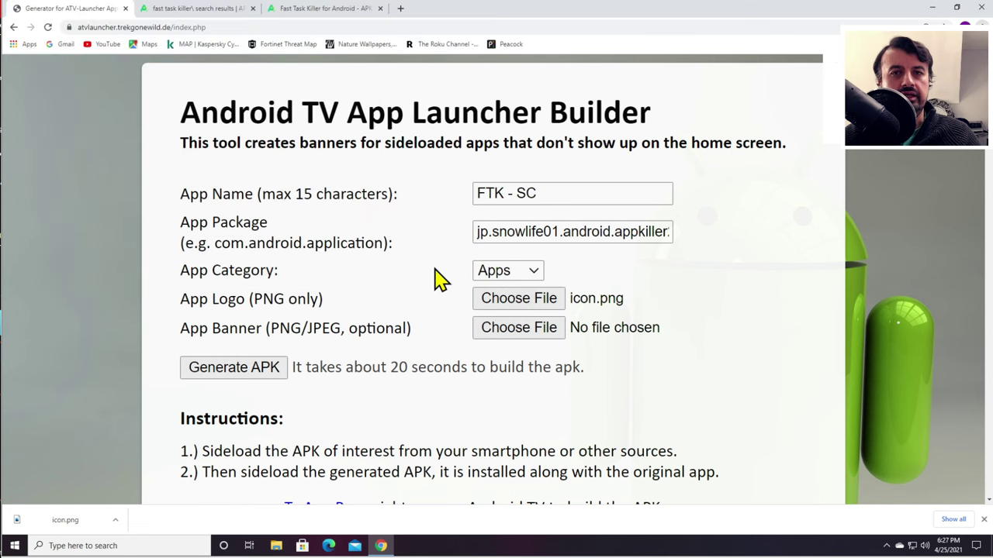
Generate the FTK - SC launcher APK and download it
{"action": "left_click", "coordinate": [255, 372]}
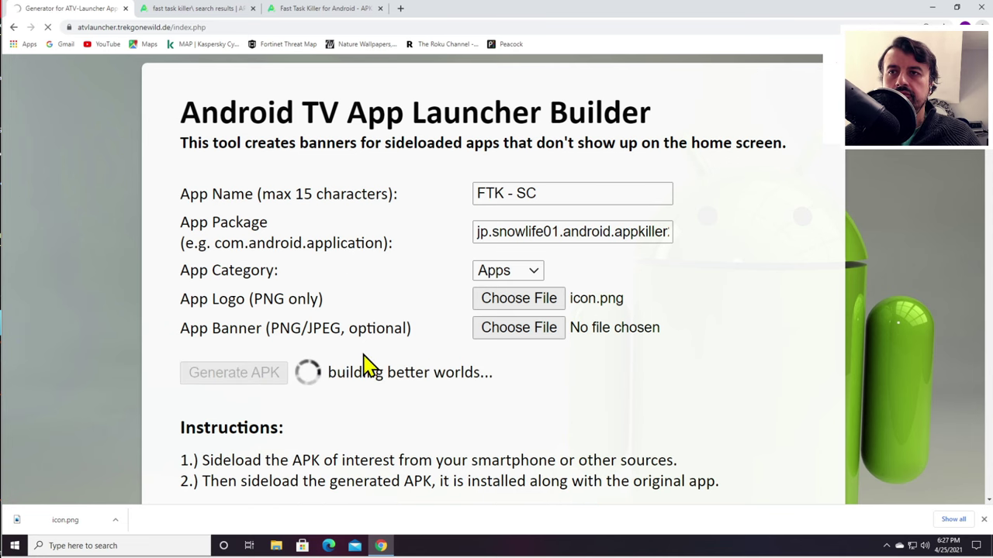
{"action": "scroll", "coordinate": [368, 364], "scroll_direction": "down", "scroll_amount": 1}
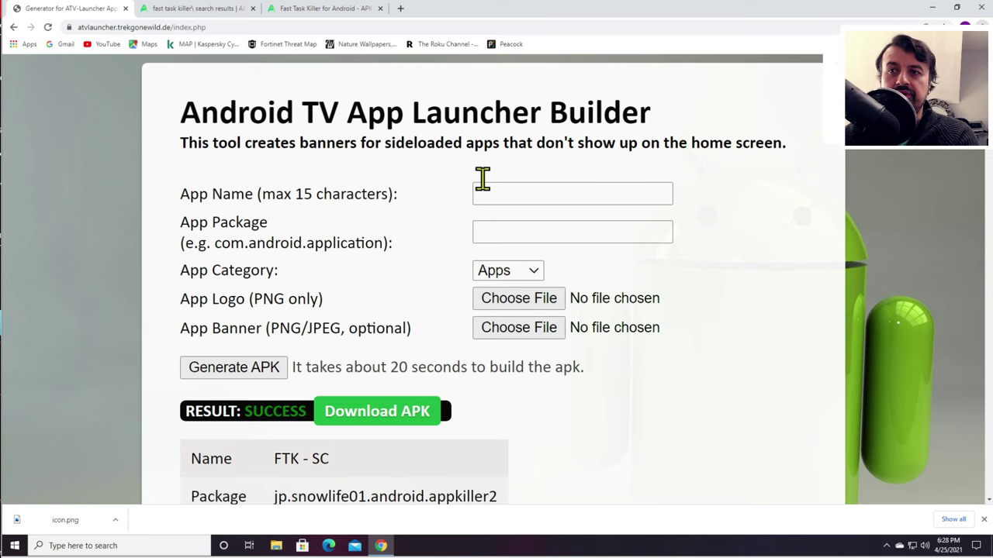
{"action": "scroll", "coordinate": [465, 326], "scroll_direction": "down", "scroll_amount": 3}
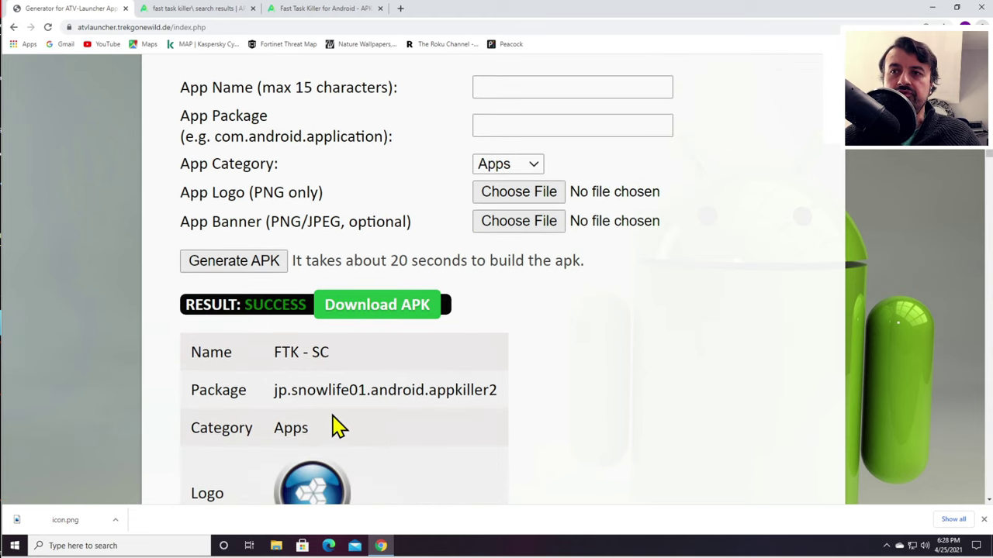
{"action": "left_click", "coordinate": [374, 312]}
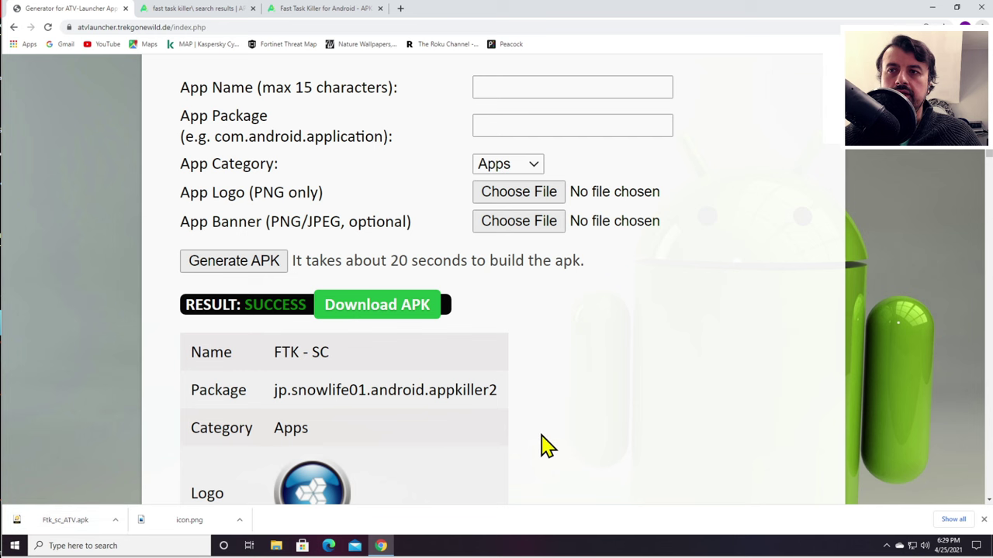
Fill in the builder form for the second app with the name "MiX - SC" and the package com.mixplorer
{"action": "scroll", "coordinate": [543, 444], "scroll_direction": "up", "scroll_amount": 2}
{"action": "left_click", "coordinate": [506, 194]}
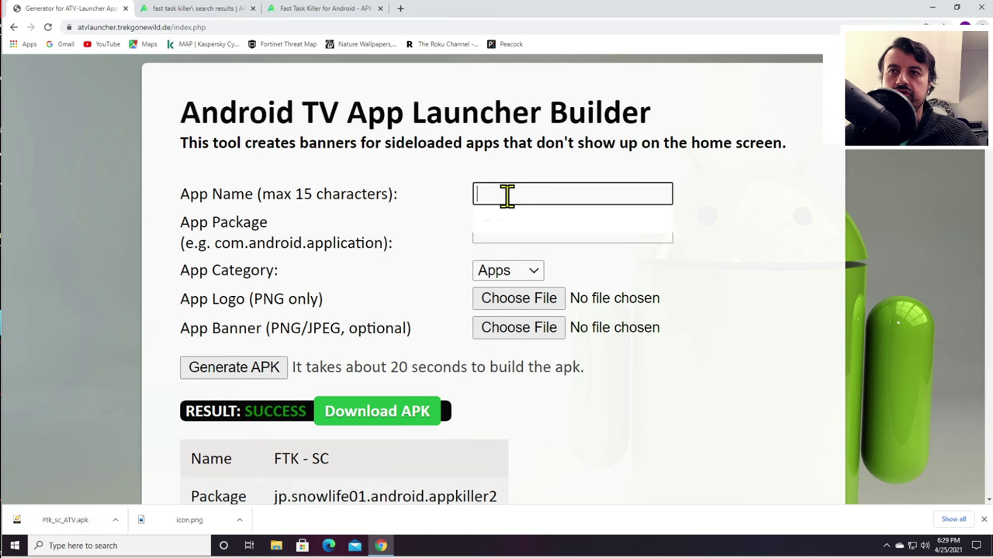
{"action": "type", "text": "MiX - SC"}
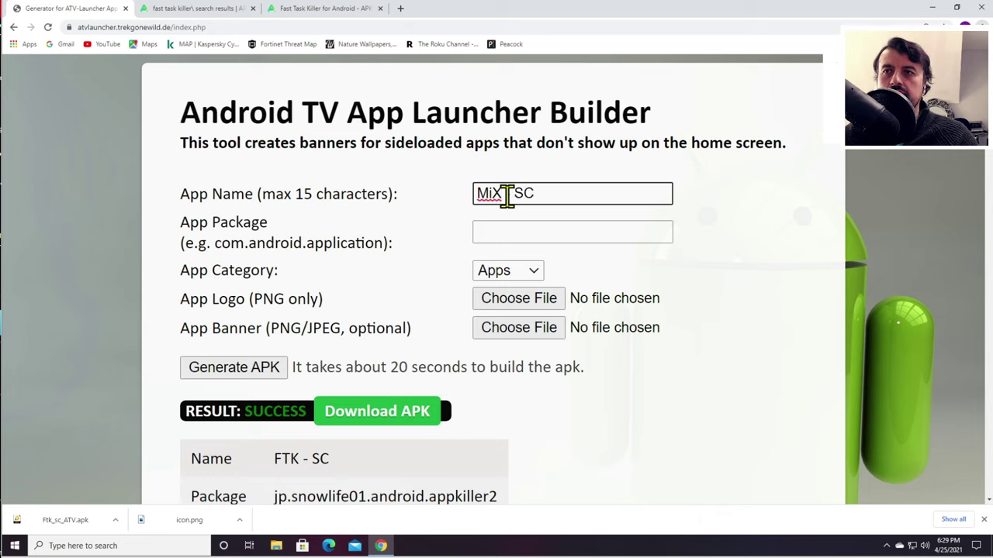
{"action": "left_click", "coordinate": [540, 232]}
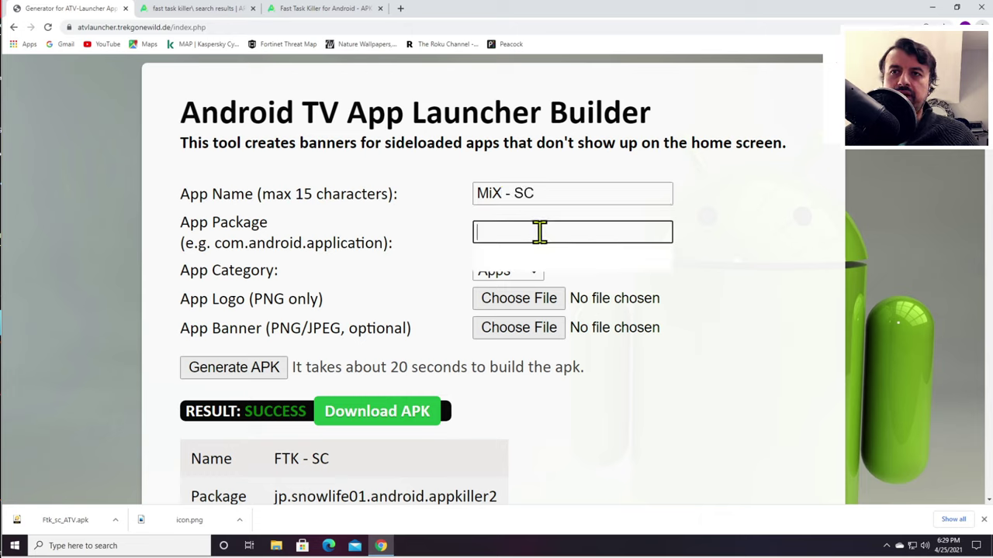
{"action": "type", "text": "com.mixplorer"}
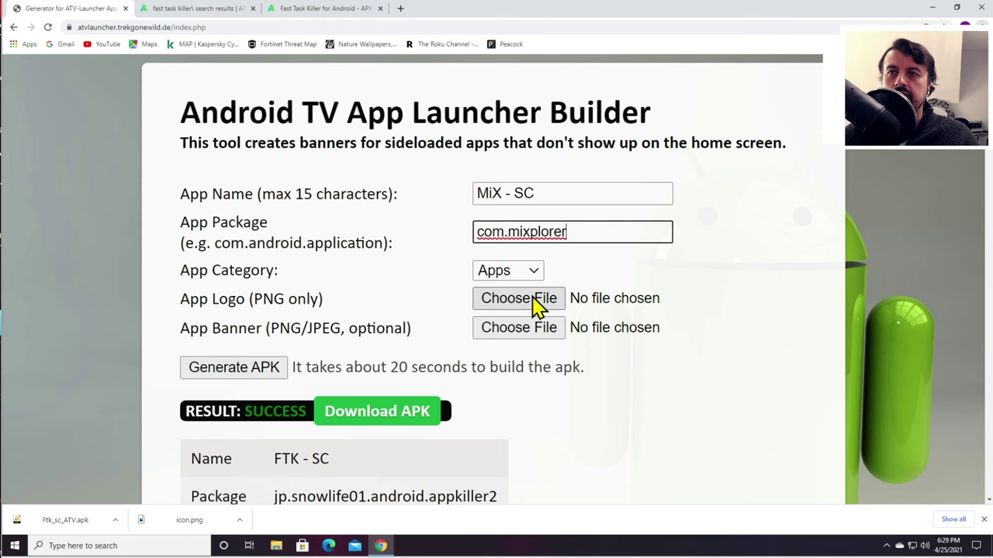
Replace the previous APKPure search with "mixplorer" and browse down the results for a suitable icon
{"action": "left_click", "coordinate": [195, 11]}
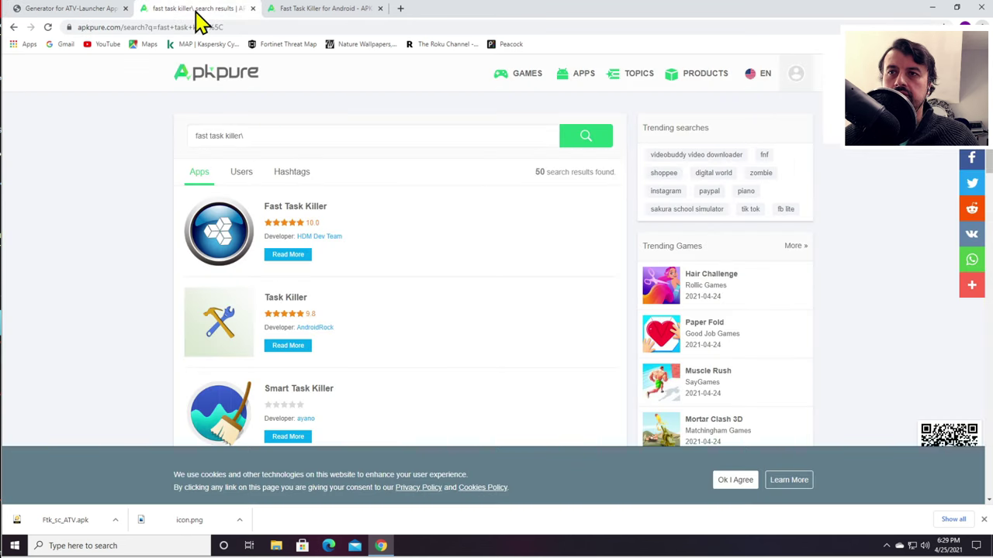
{"action": "left_click_drag", "start_coordinate": [348, 133], "coordinate": [137, 126]}
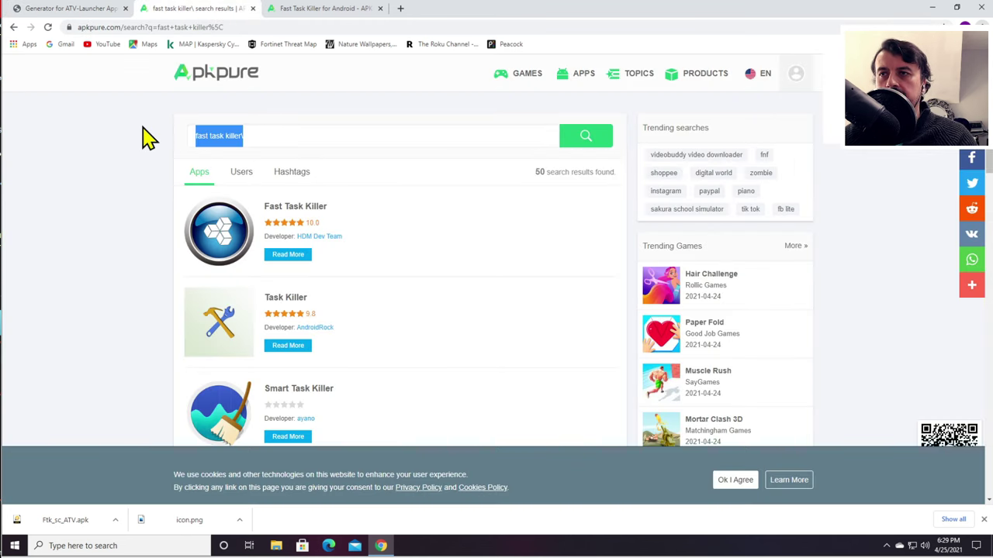
{"action": "type", "text": "mixplorer"}
{"action": "key", "text": "Return"}
{"action": "scroll", "coordinate": [215, 342], "scroll_direction": "down", "scroll_amount": 5}
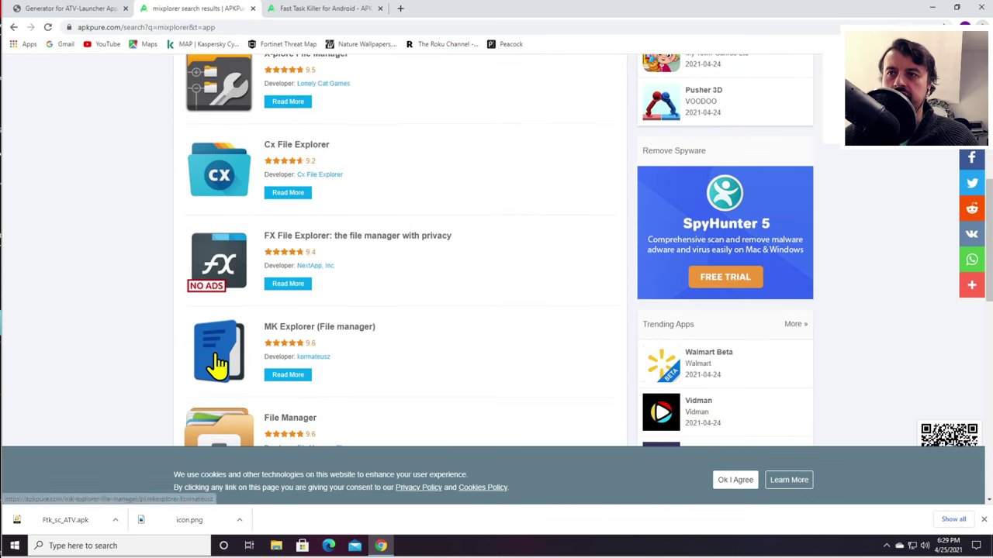
Open the MK Explorer (File manager) page and save its app icon as "icon (1).png" in Downloads
{"action": "left_click", "coordinate": [215, 361]}
{"action": "right_click", "coordinate": [216, 248]}
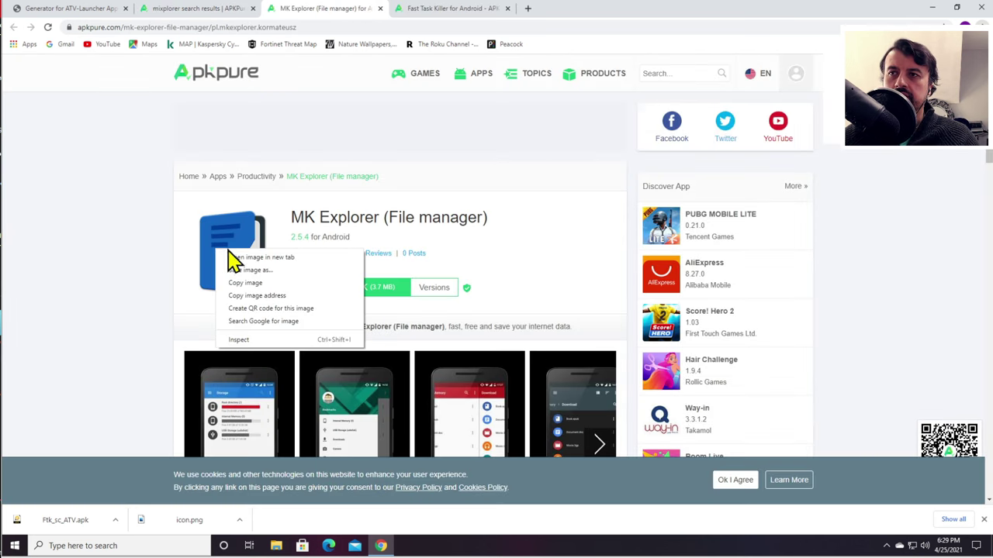
{"action": "left_click", "coordinate": [267, 269]}
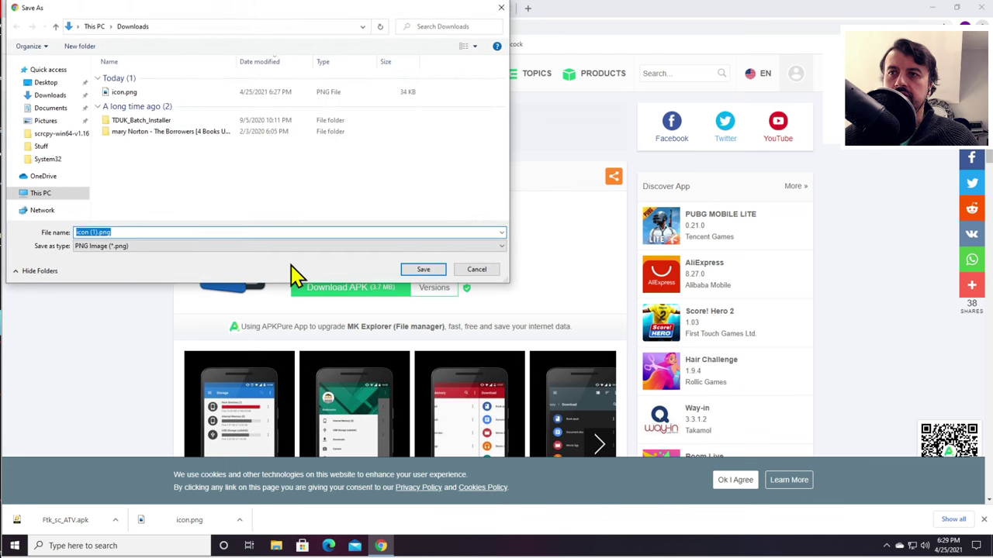
{"action": "left_click", "coordinate": [415, 270]}
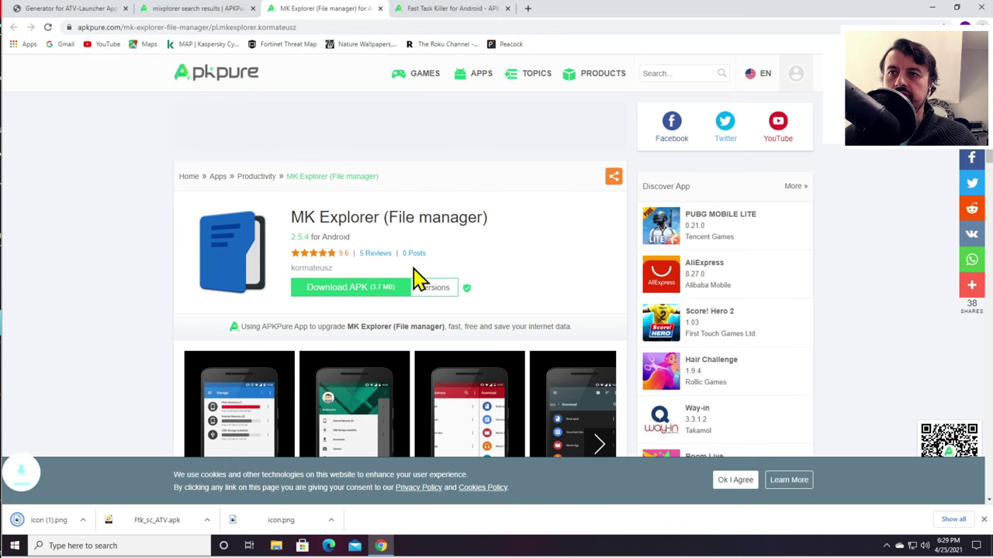
In the launcher builder form, choose "icon (1).png" from Downloads as the logo for MiX - SC
{"action": "left_click", "coordinate": [88, 17]}
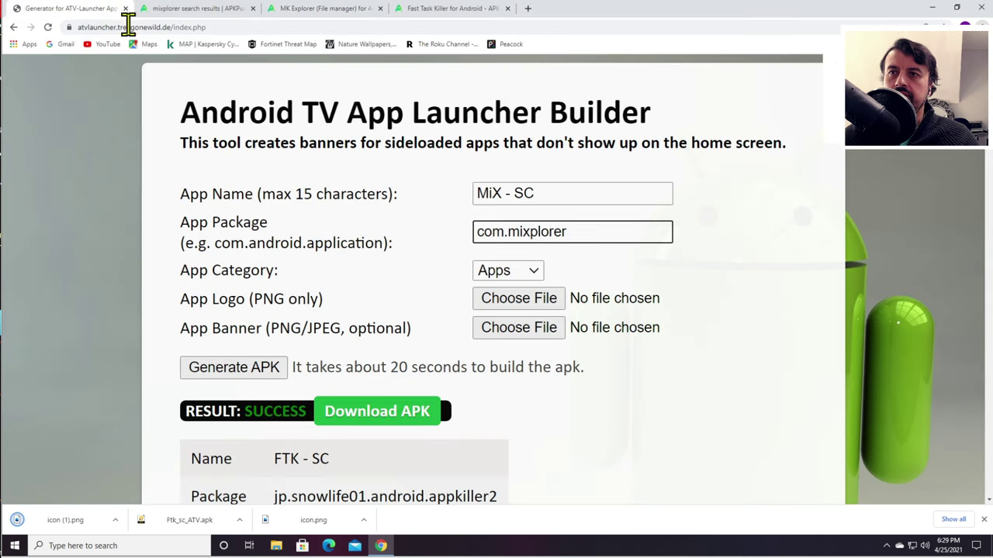
{"action": "left_click", "coordinate": [497, 305]}
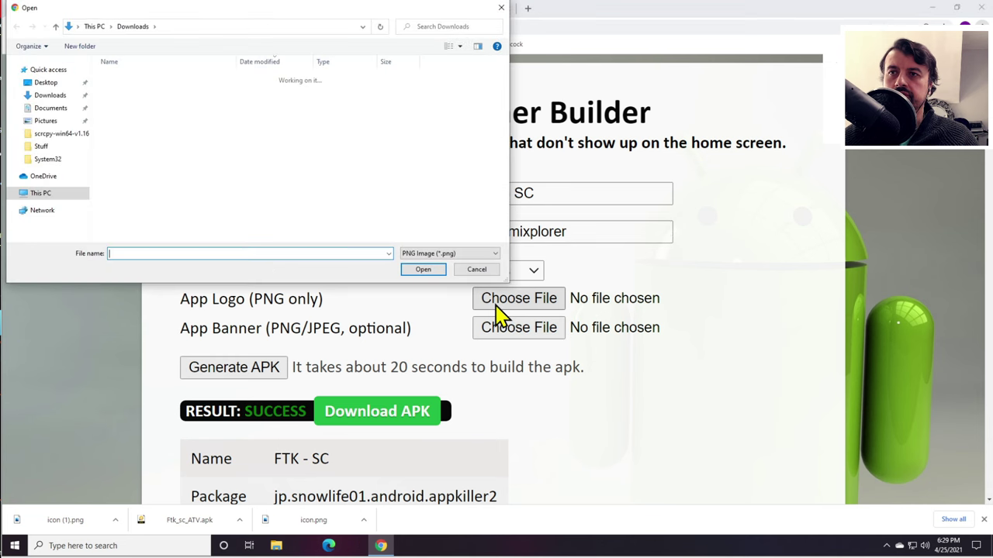
{"action": "left_click", "coordinate": [128, 93]}
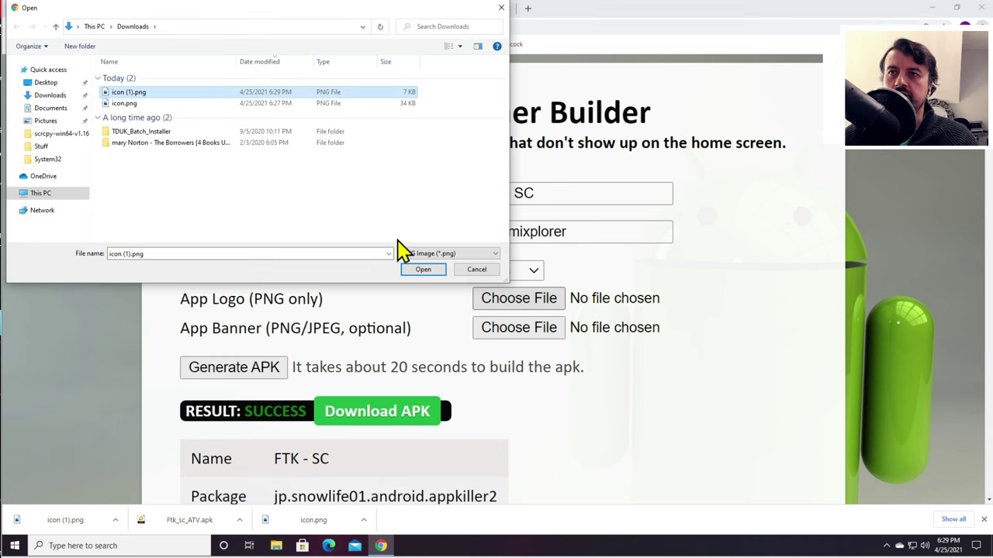
{"action": "left_click", "coordinate": [422, 271]}
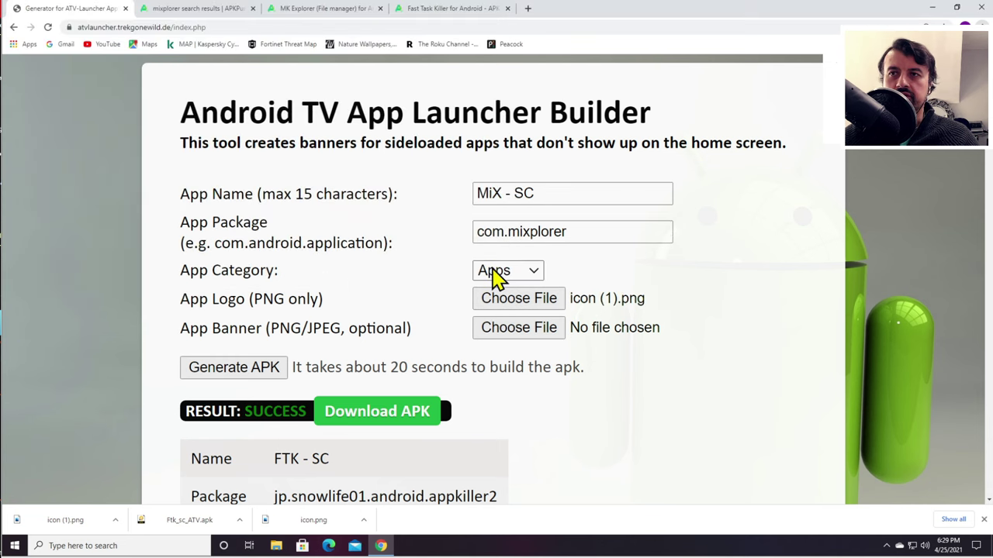
Generate the MiX - SC launcher APK and download it
{"action": "scroll", "coordinate": [471, 274], "scroll_direction": "down", "scroll_amount": 2}
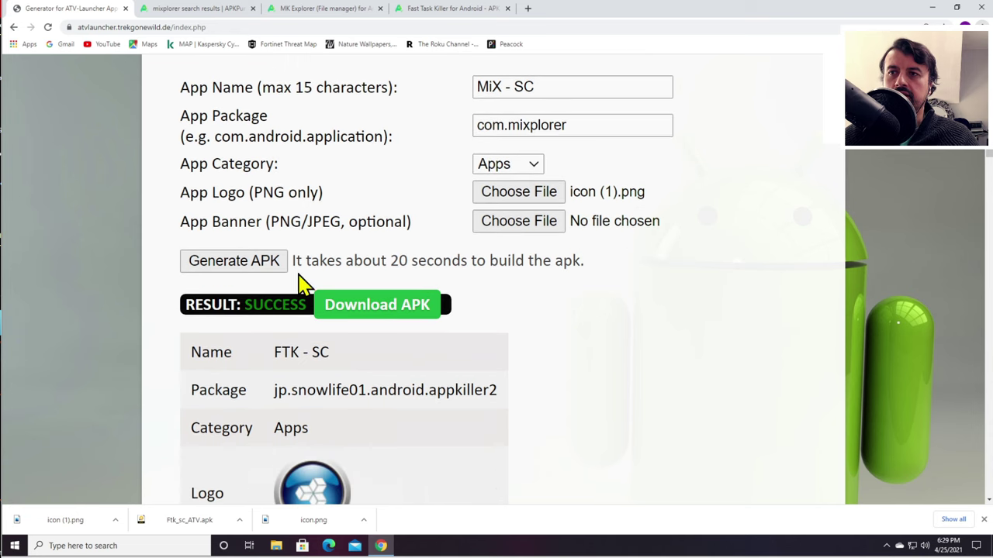
{"action": "left_click", "coordinate": [238, 266]}
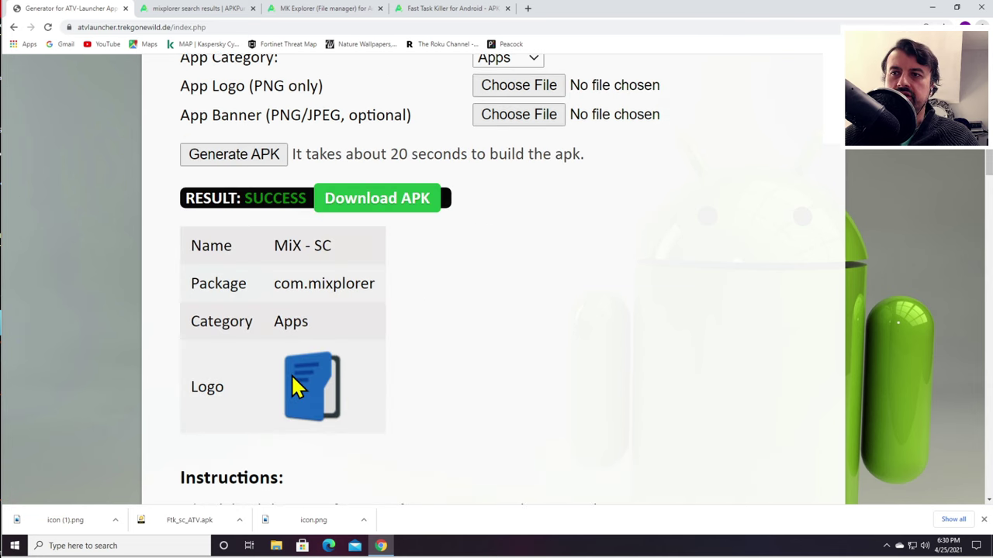
{"action": "left_click", "coordinate": [378, 206]}
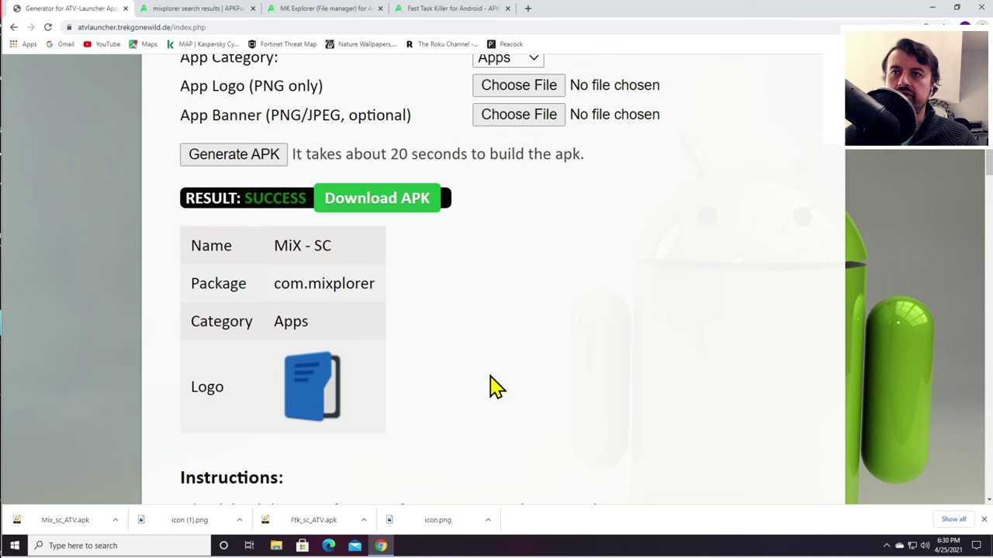
Fill in the builder form for the third app with the name "Aurora - SC" and the package com.aurora.store
{"action": "scroll", "coordinate": [492, 388], "scroll_direction": "up", "scroll_amount": 3}
{"action": "left_click", "coordinate": [511, 194]}
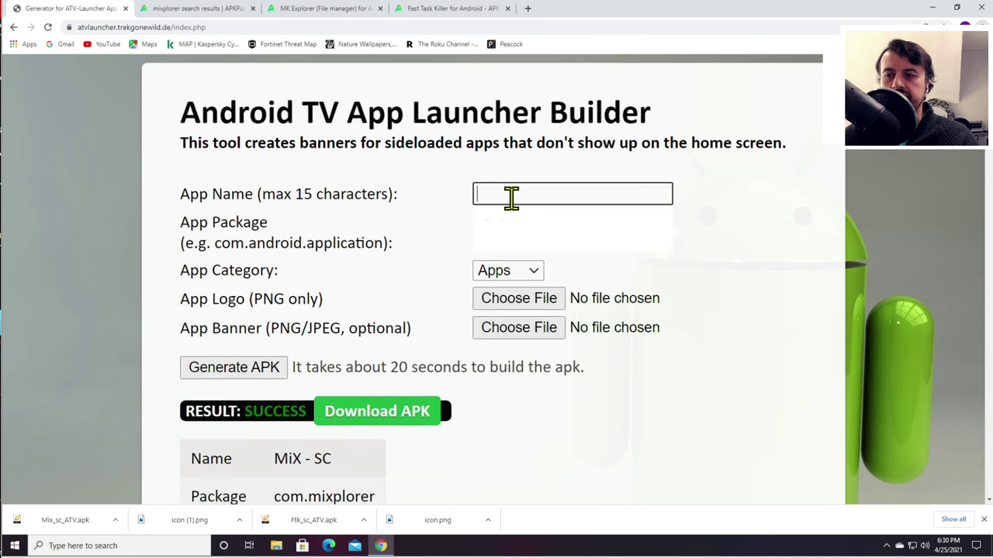
{"action": "type", "text": "Aurora - SC"}
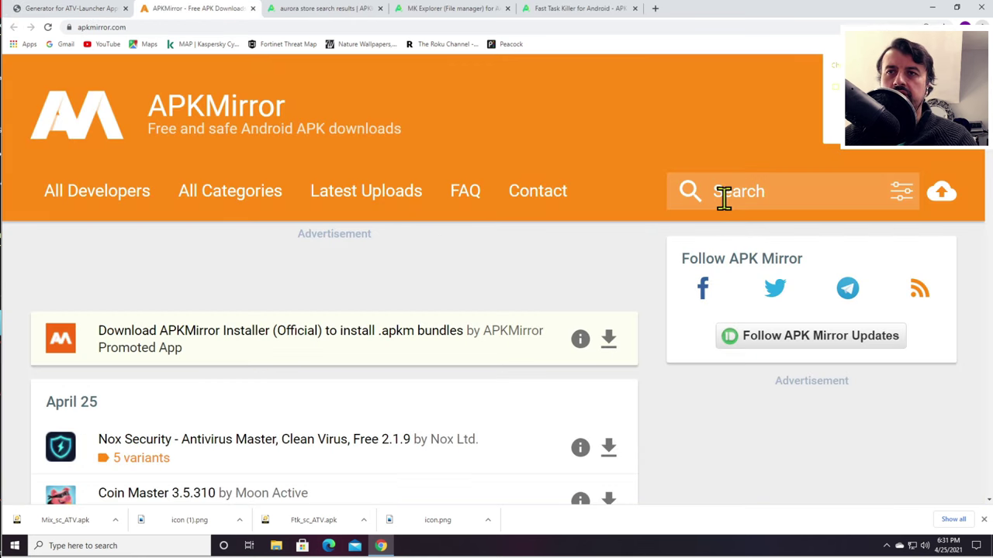
Search APKMirror for "aurora store" and browse the results
{"action": "left_click", "coordinate": [723, 198]}
{"action": "type", "text": "a"}
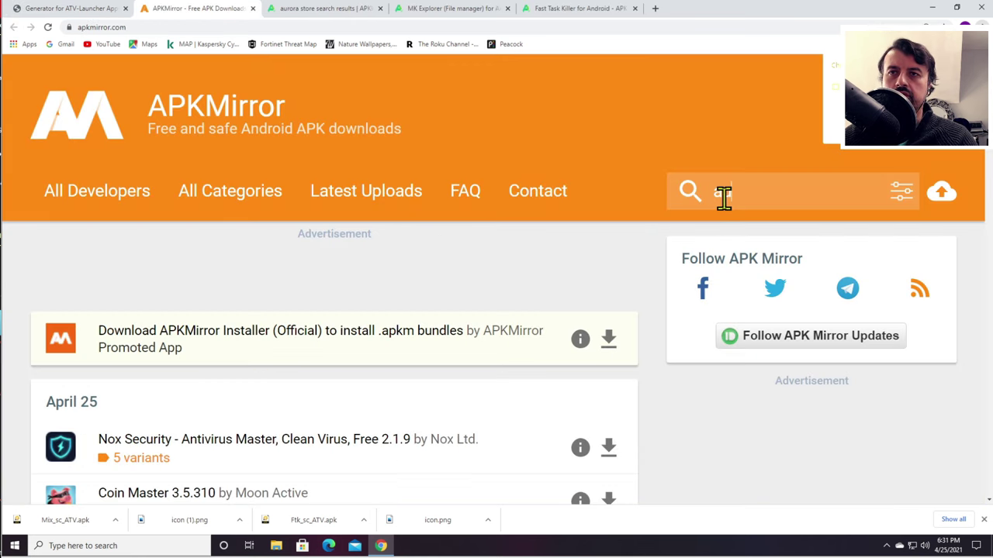
{"action": "type", "text": "urora store"}
{"action": "key", "text": "Return"}
{"action": "scroll", "coordinate": [326, 328], "scroll_direction": "down", "scroll_amount": 2}
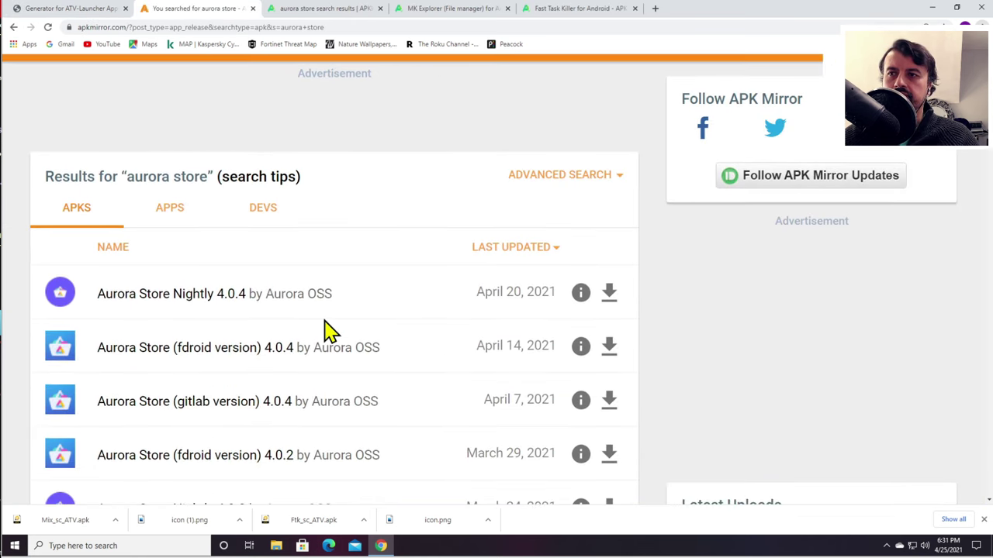
{"action": "scroll", "coordinate": [326, 328], "scroll_direction": "down", "scroll_amount": 1}
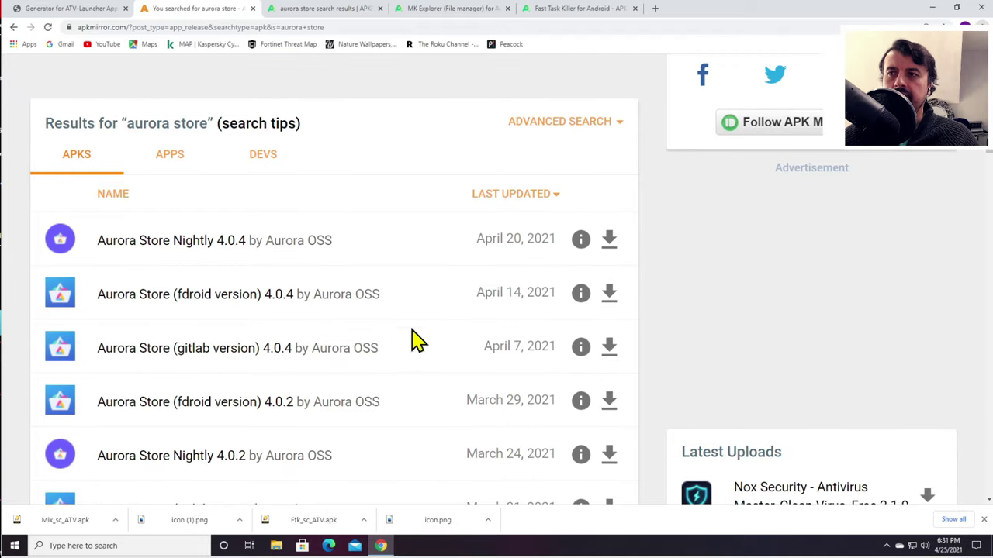
Open the Aurora Store (fdroid version) 4.0.4 page and save its app icon as "ap_resize.png"
{"action": "left_click", "coordinate": [71, 316]}
{"action": "right_click", "coordinate": [88, 203]}
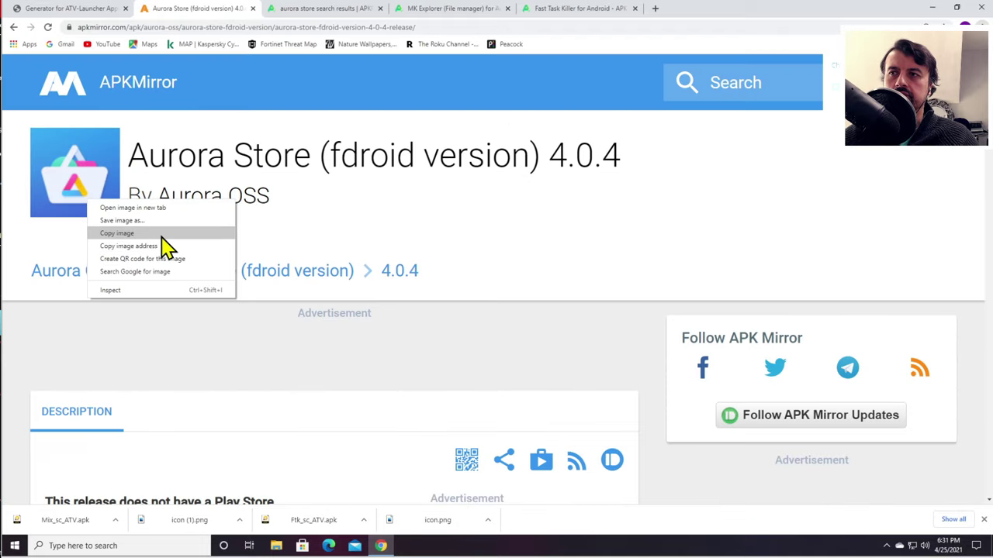
{"action": "left_click", "coordinate": [163, 235]}
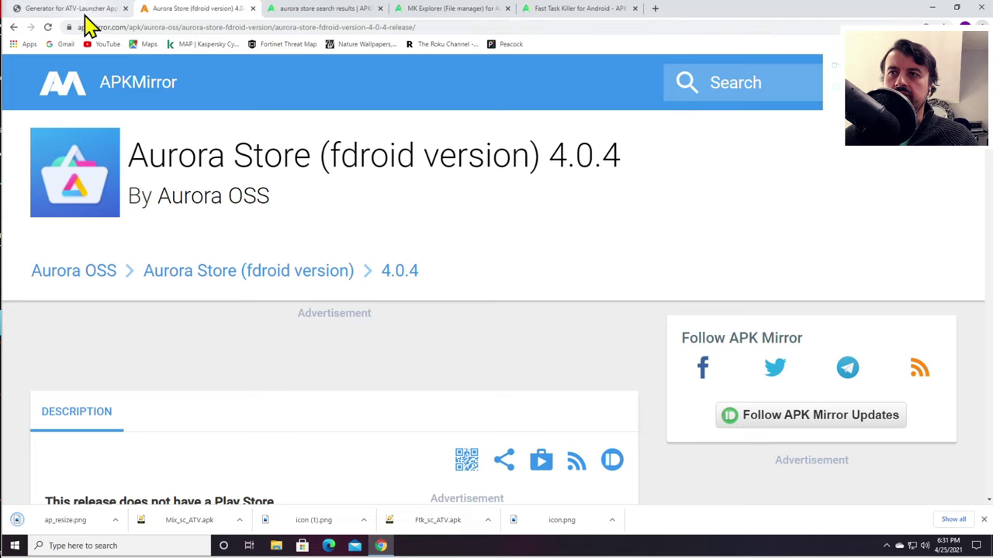
Set "ap_resize.png" as the app logo in the builder form and generate the Aurora - SC launcher APK
{"action": "left_click", "coordinate": [87, 14]}
{"action": "scroll", "coordinate": [359, 230], "scroll_direction": "up", "scroll_amount": 15}
{"action": "left_click", "coordinate": [512, 302]}
{"action": "left_click", "coordinate": [146, 93]}
{"action": "left_click", "coordinate": [424, 270]}
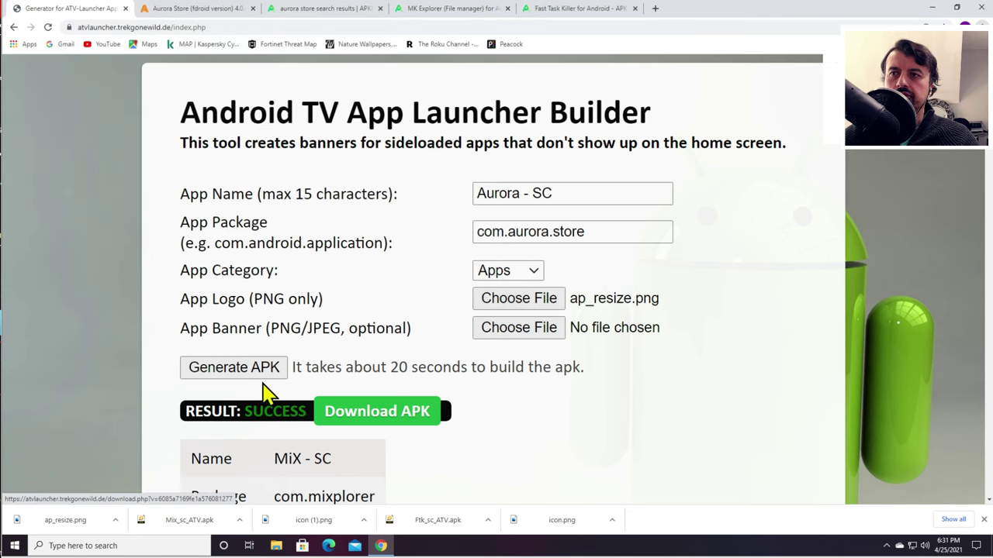
{"action": "left_click", "coordinate": [258, 375]}
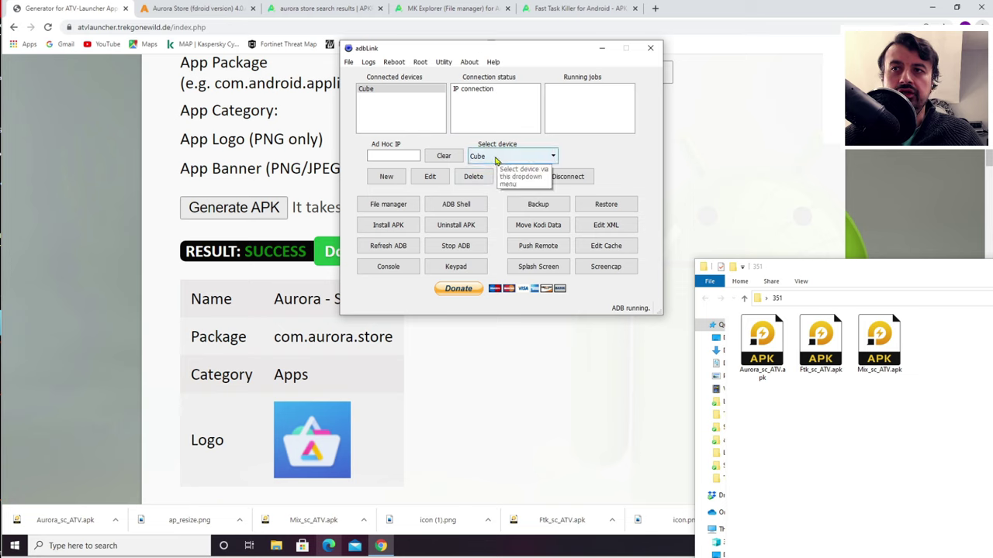
Install Aurora_sc_ATV.apk on the connected Cube device with adbLink
{"action": "scroll", "coordinate": [496, 158], "scroll_direction": "up", "scroll_amount": 1}
{"action": "left_click", "coordinate": [382, 232]}
{"action": "left_click", "coordinate": [809, 520]}
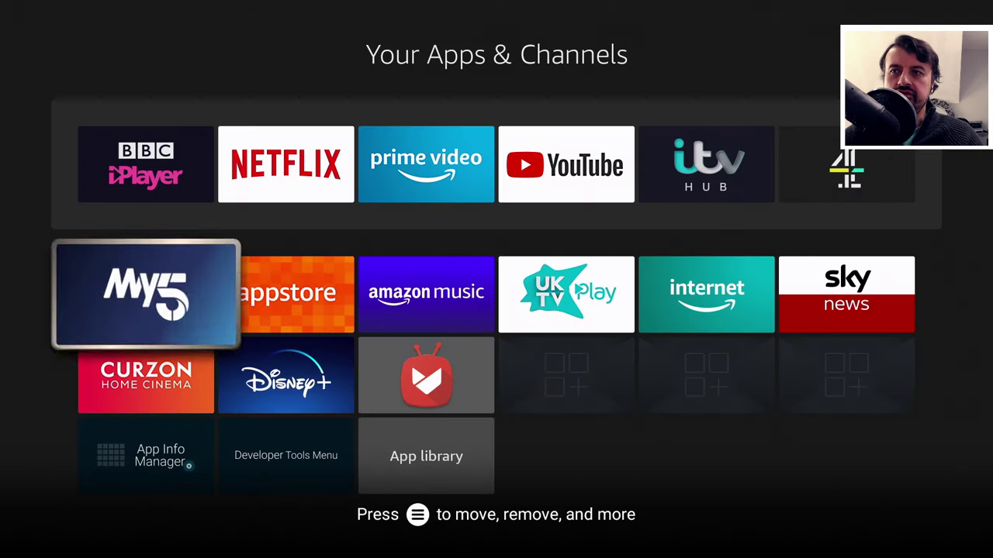
Examine the blank app tiles and the Aurora shortcut tile in the Your Apps & Channels grid
{"action": "key", "text": "Down"}
{"action": "key", "text": "Right"}
{"action": "key", "text": "Right"}
{"action": "key", "text": "Right"}
{"action": "key", "text": "Right"}
{"action": "key", "text": "Left"}
{"action": "key", "text": "Left"}
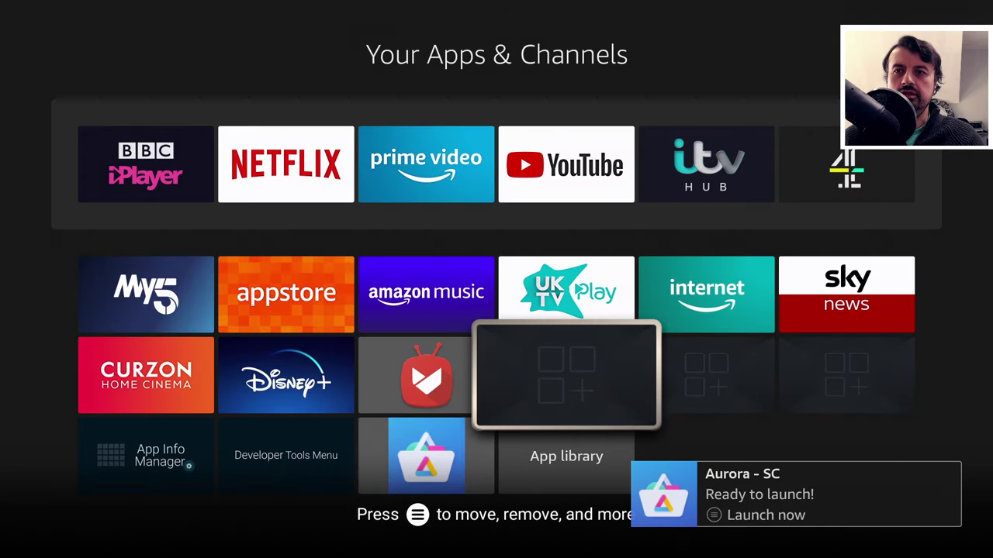
{"action": "key", "text": "Left"}
{"action": "key", "text": "Down"}
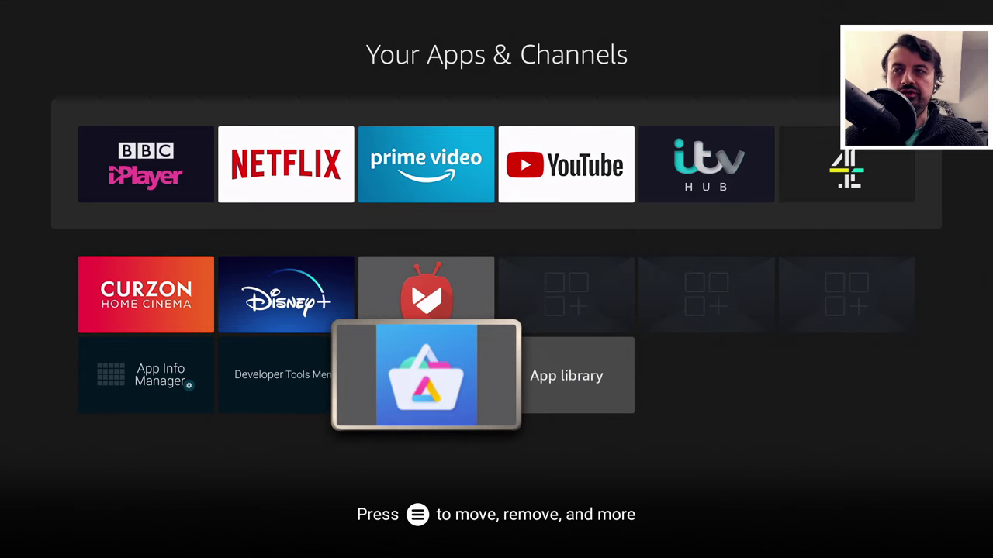
Compare the icons of the Aurora, FTK and MiX shortcut tiles in the apps grid
{"action": "key", "text": "Left"}
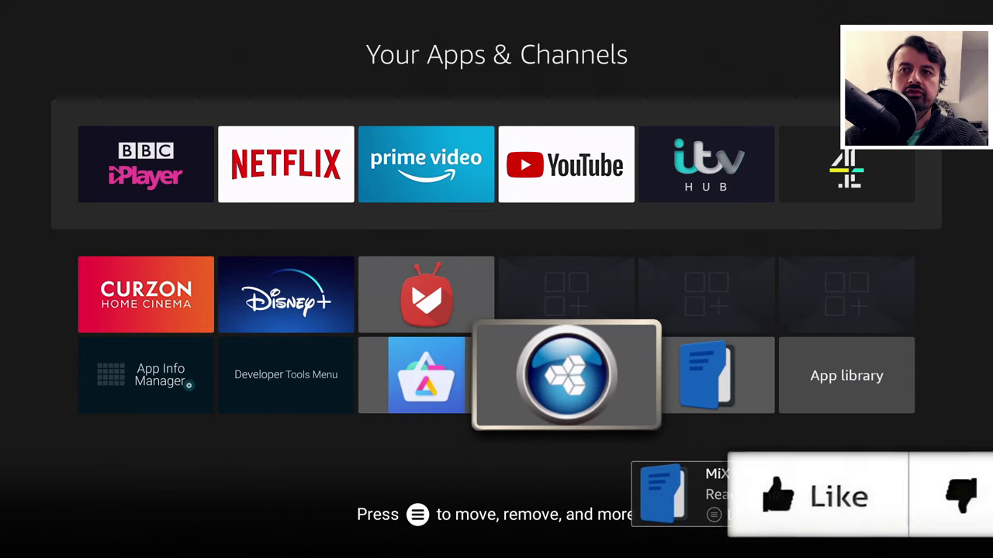
{"action": "key", "text": "Left"}
{"action": "key", "text": "Right"}
{"action": "key", "text": "Right"}
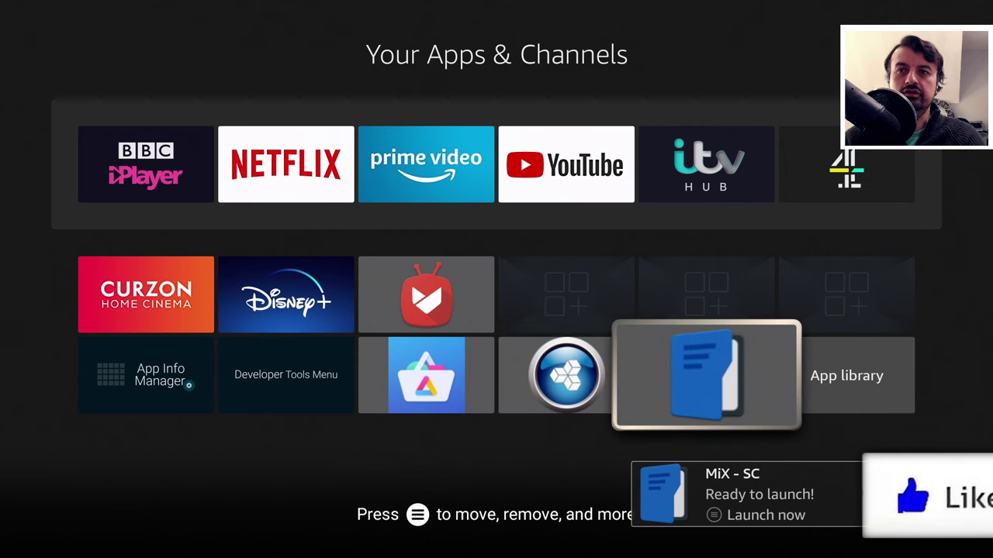
{"action": "key", "text": "Left"}
{"action": "key", "text": "Left"}
Test the MiX - SC shortcut by launching MiXplorer from its blue folder tile, and exit back to the apps grid
{"action": "key", "text": "Right"}
{"action": "key", "text": "Right"}
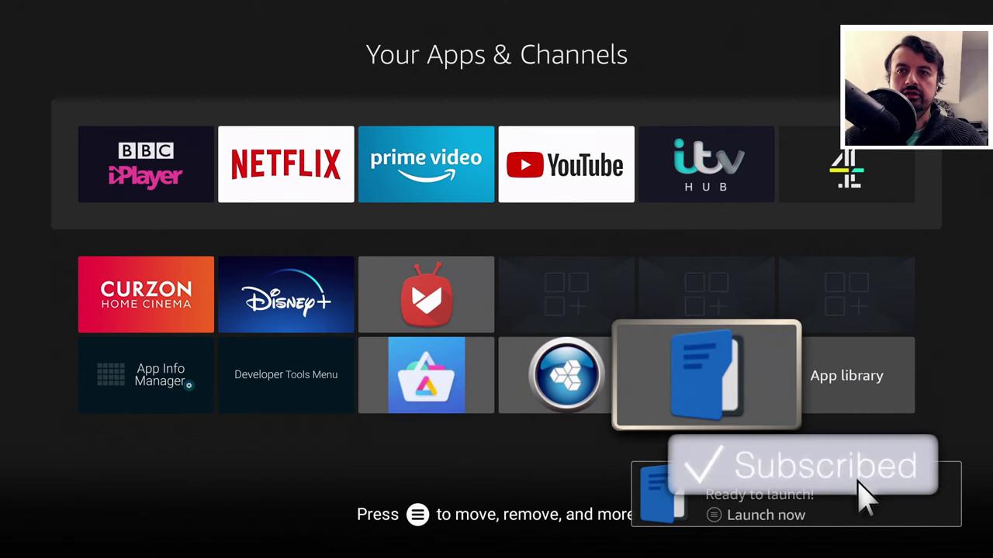
{"action": "key", "text": "Return"}
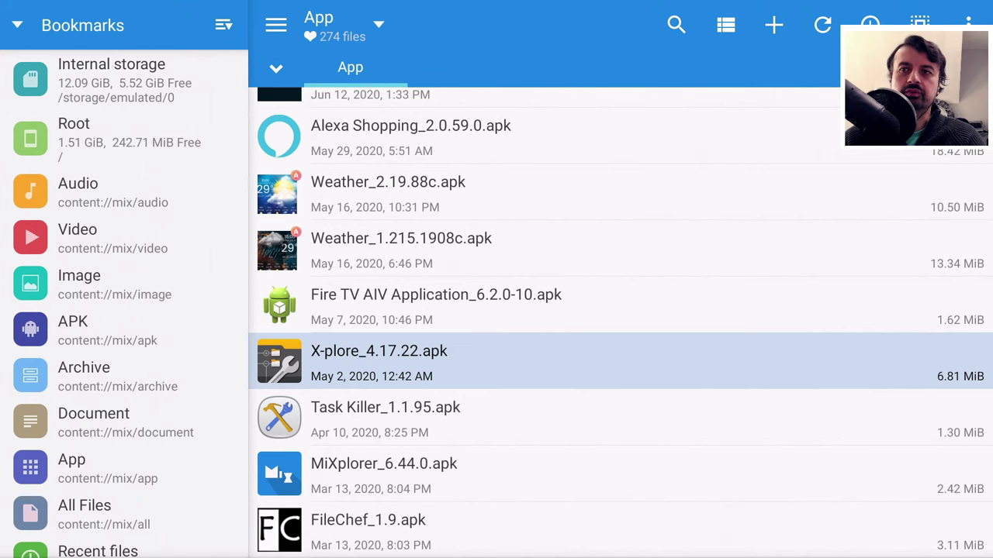
{"action": "key", "text": "Escape"}
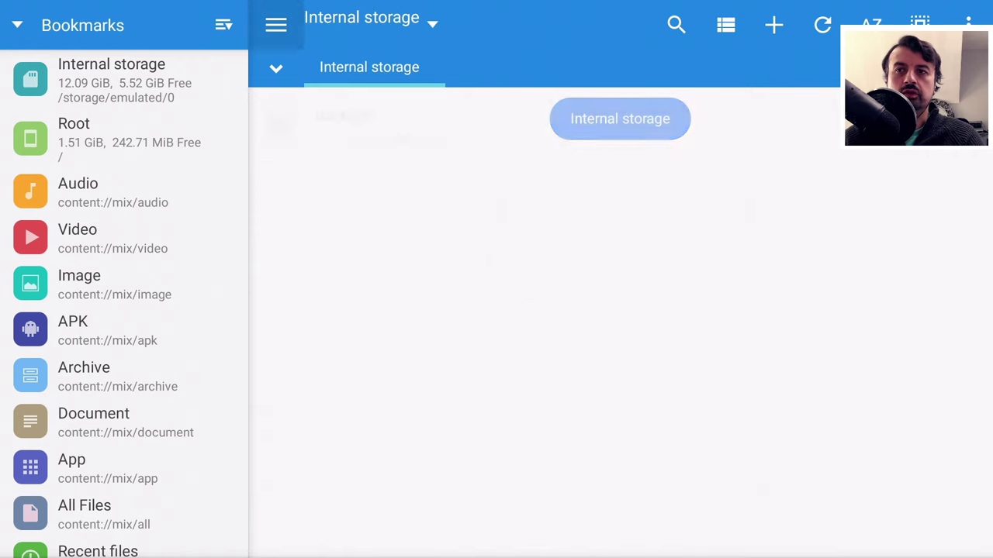
{"action": "key", "text": "Escape"}
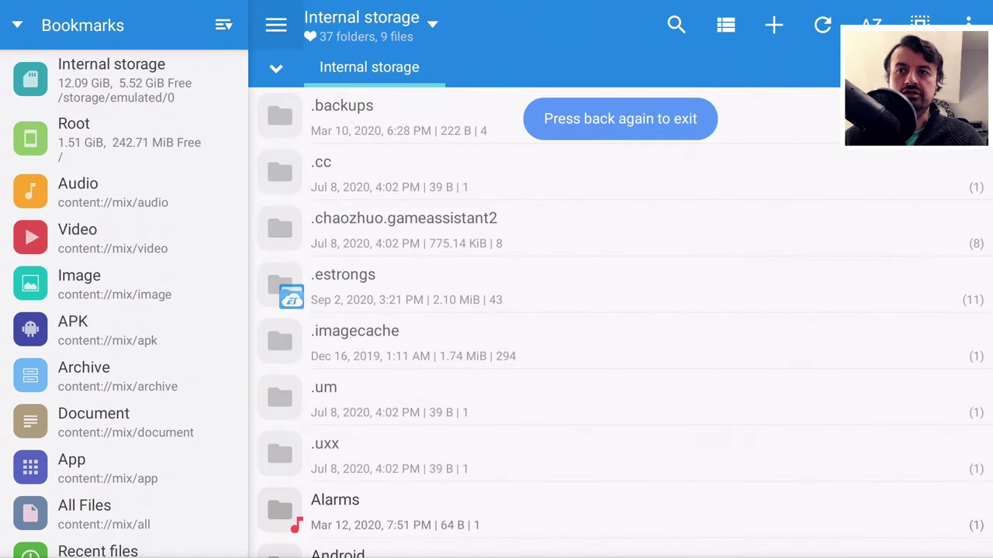
{"action": "key", "text": "Escape"}
Hide the first blank app tile, beside the red Aptoide TV tile, from Your Apps
{"action": "key", "text": "Up"}
{"action": "key", "text": "Left"}
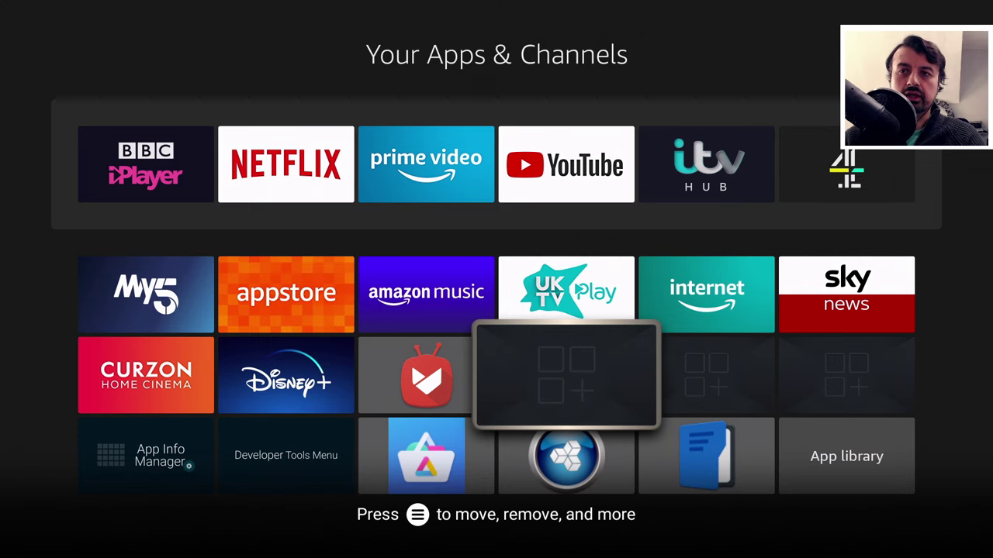
{"action": "key", "text": "Menu"}
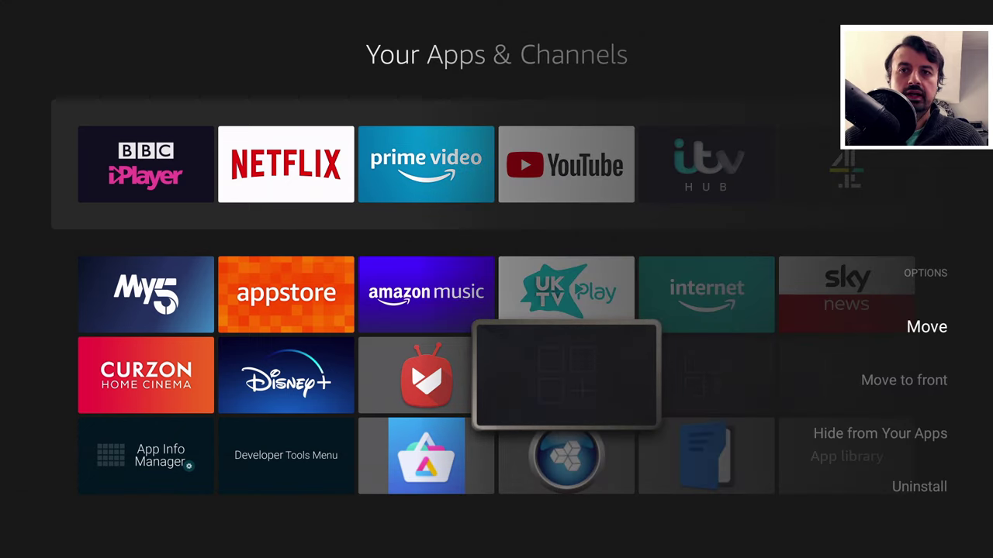
{"action": "key", "text": "Down"}
{"action": "key", "text": "Down"}
{"action": "key", "text": "Return"}
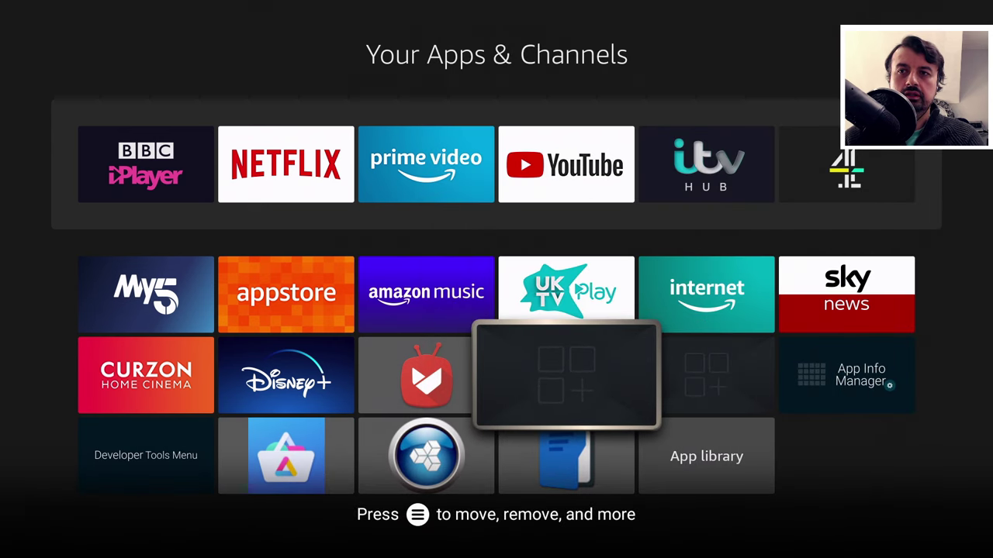
Hide the two remaining blank app tiles from Your Apps
{"action": "key", "text": "Menu"}
{"action": "key", "text": "Down"}
{"action": "key", "text": "Down"}
{"action": "key", "text": "Return"}
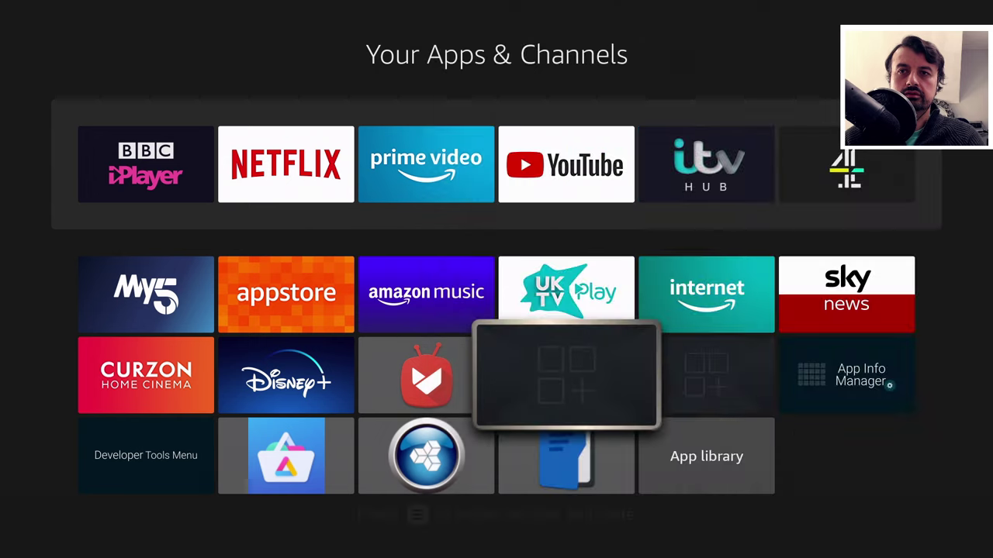
{"action": "key", "text": "Menu"}
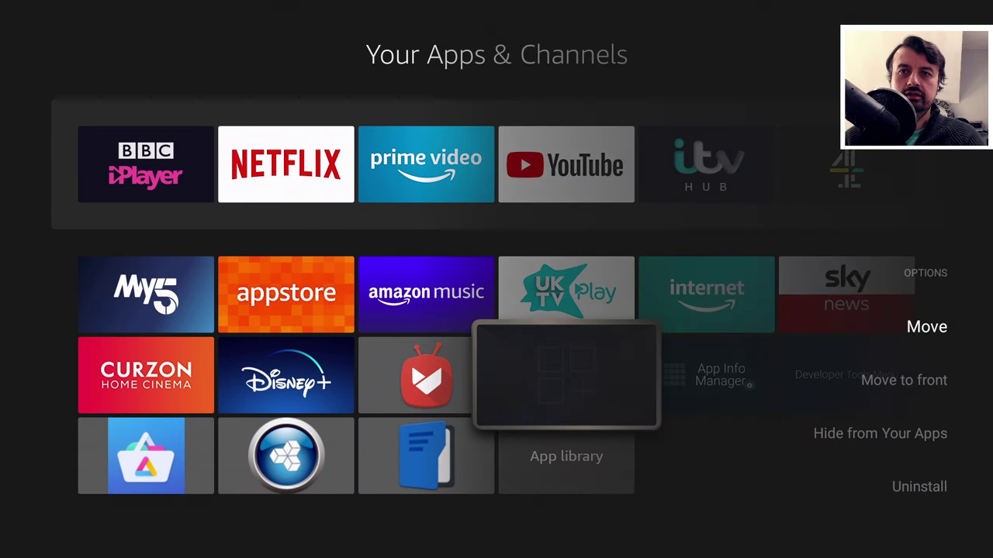
{"action": "key", "text": "Down"}
{"action": "key", "text": "Down"}
{"action": "key", "text": "Return"}
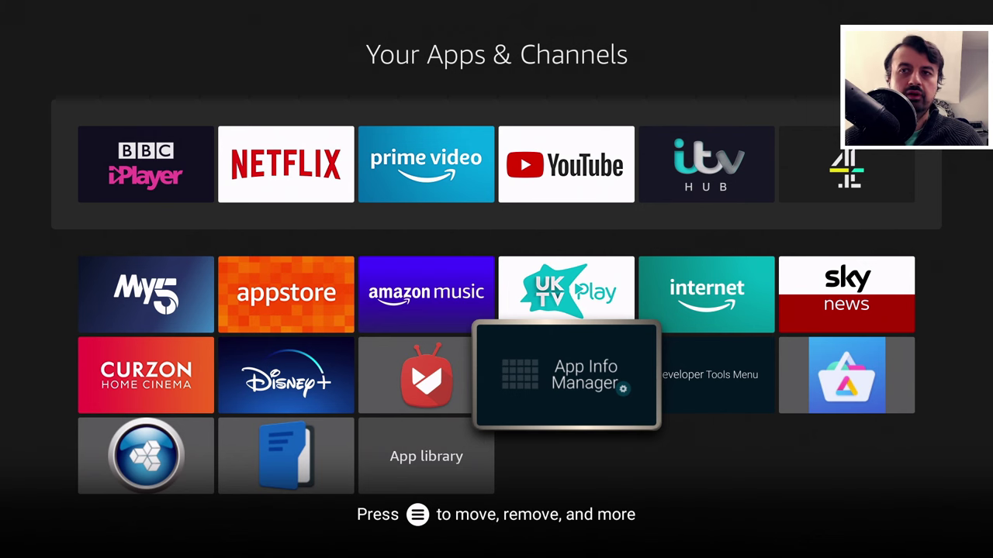
Review the rearranged app grid, including the FTK and MiX shortcut tiles and the App library tile
{"action": "key", "text": "Left"}
{"action": "key", "text": "Left"}
{"action": "key", "text": "Left"}
{"action": "key", "text": "Down"}
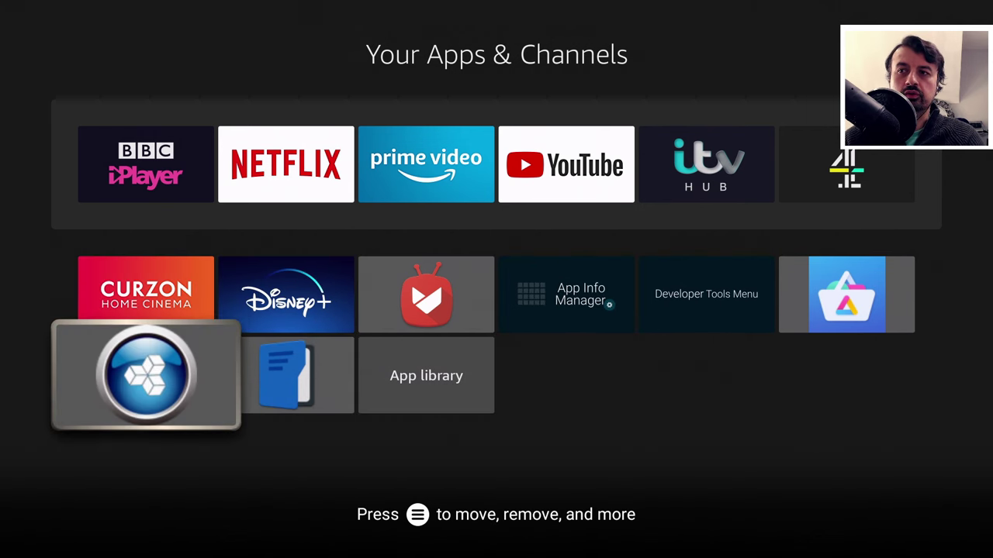
{"action": "key", "text": "Right"}
{"action": "key", "text": "Right"}
{"action": "key", "text": "Up"}
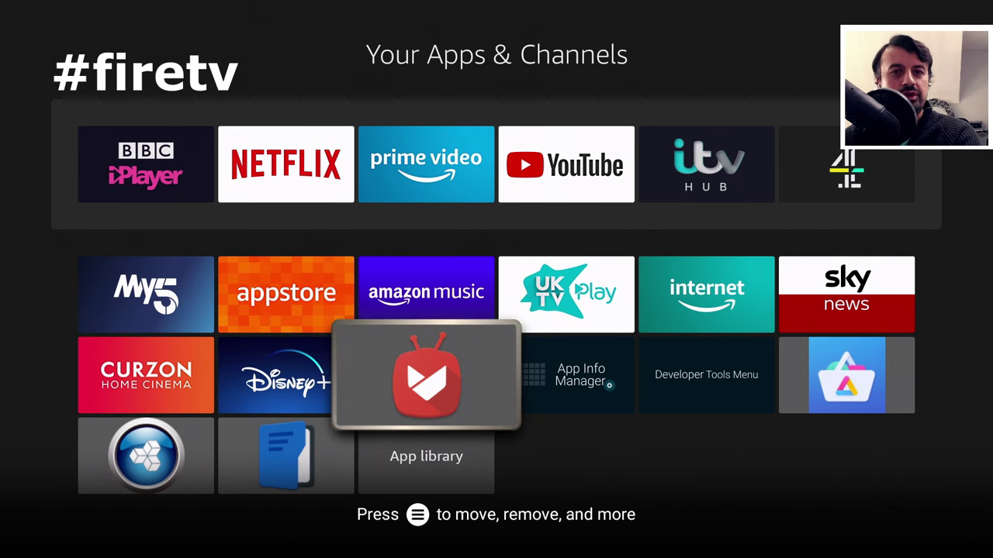
Switch to Downloader and enter the start of the web address, bit.ly/, in its URL field
{"action": "key", "text": "Escape"}
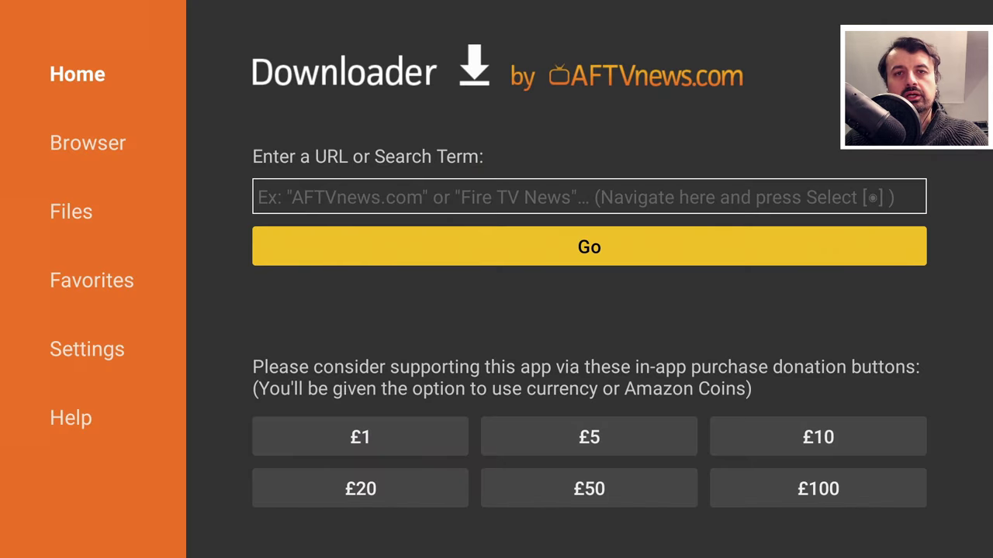
{"action": "key", "text": "Up"}
{"action": "key", "text": "Return"}
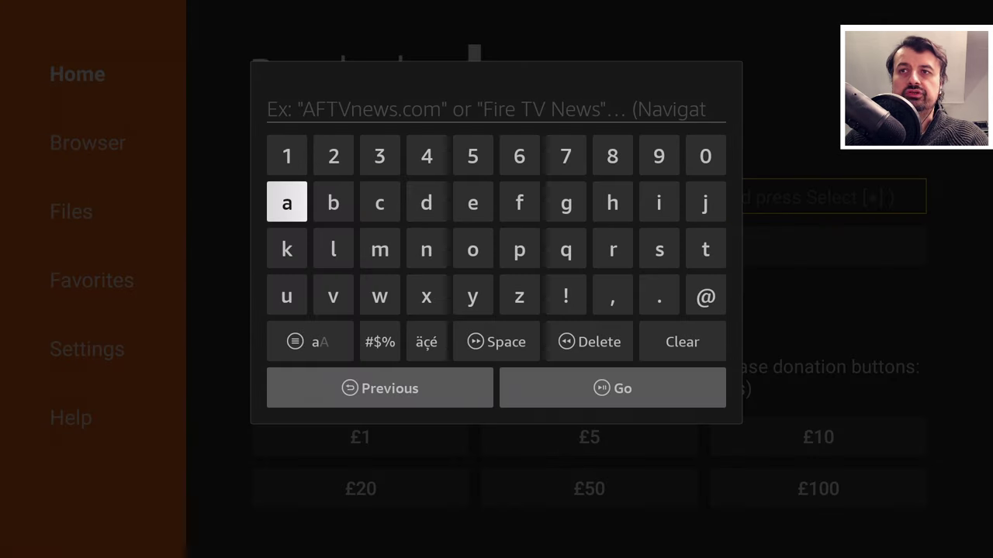
{"action": "key", "text": "Right"}
{"action": "key", "text": "Right"}
{"action": "key", "text": "Left"}
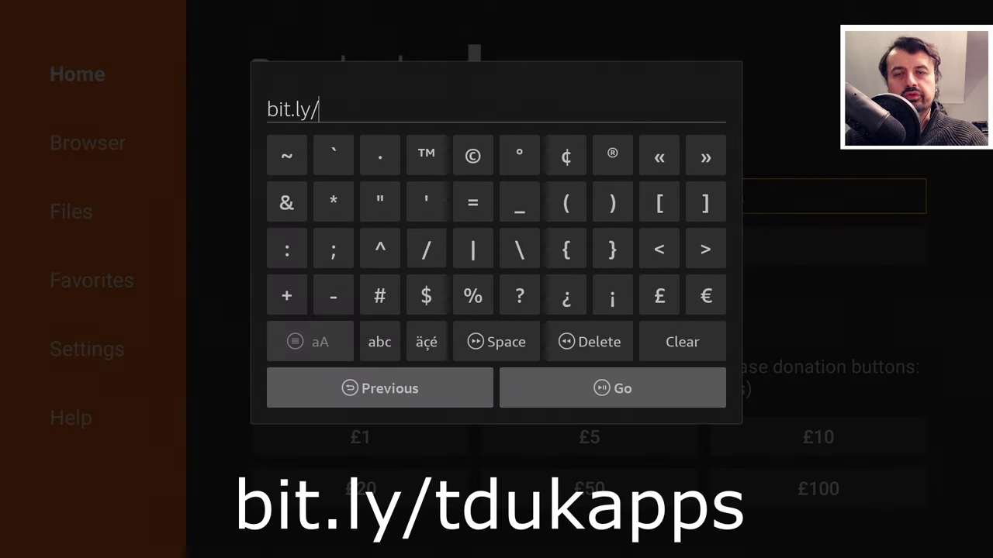
{"action": "key", "text": "Down"}
{"action": "key", "text": "Down"}
{"action": "key", "text": "Left"}
{"action": "key", "text": "Return"}
{"action": "key", "text": "Up"}
{"action": "key", "text": "Up"}
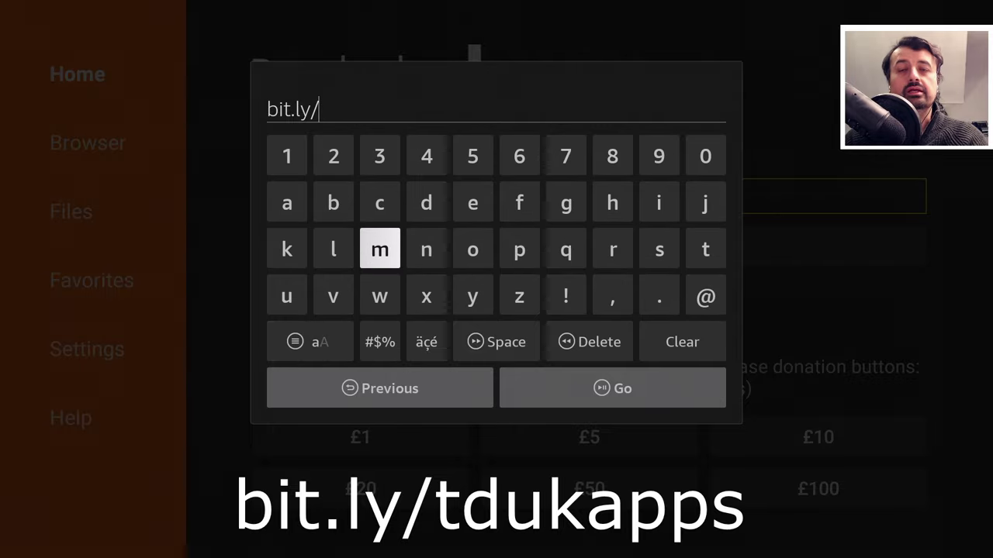
Complete the web address as bit.ly/tdukapps and load the page
{"action": "key", "text": "Left"}
{"action": "key", "text": "Left"}
{"action": "key", "text": "Left"}
{"action": "key", "text": "Left"}
{"action": "key", "text": "Right"}
{"action": "type", "text": "tdukapps"}
{"action": "key", "text": "Down"}
{"action": "key", "text": "Down"}
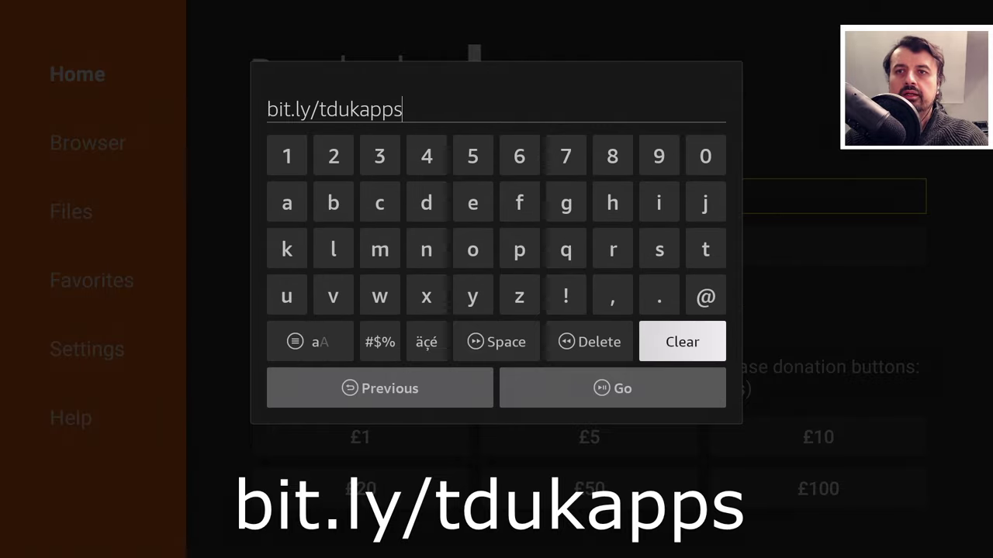
{"action": "key", "text": "Down"}
{"action": "key", "text": "Return"}
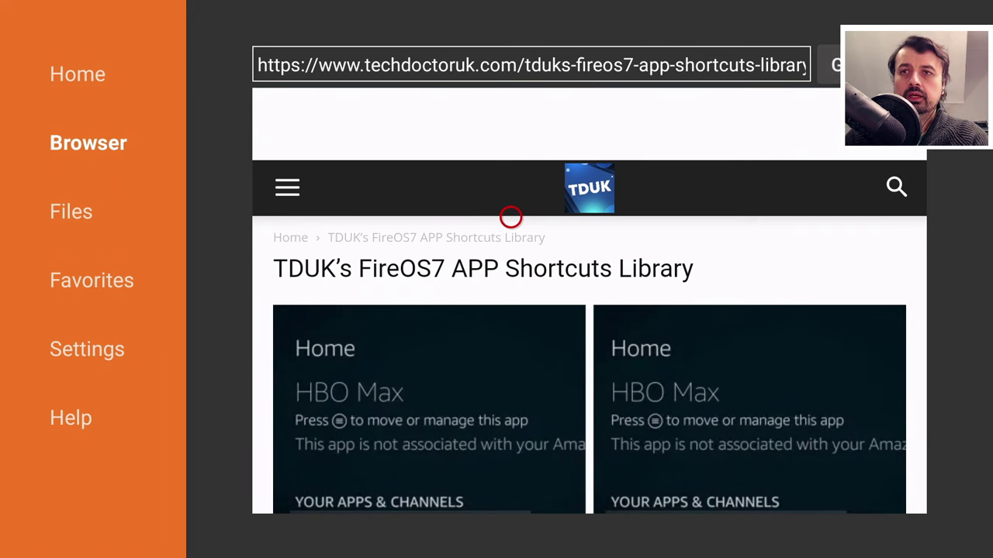
Examine the FireOS7 APP Shortcuts Library page, from the setup instructions through the list of TDUK's APK Shortcuts
{"action": "scroll", "coordinate": [510, 489], "scroll_direction": "down", "scroll_amount": 5}
{"action": "scroll", "coordinate": [510, 493], "scroll_direction": "down", "scroll_amount": 10}
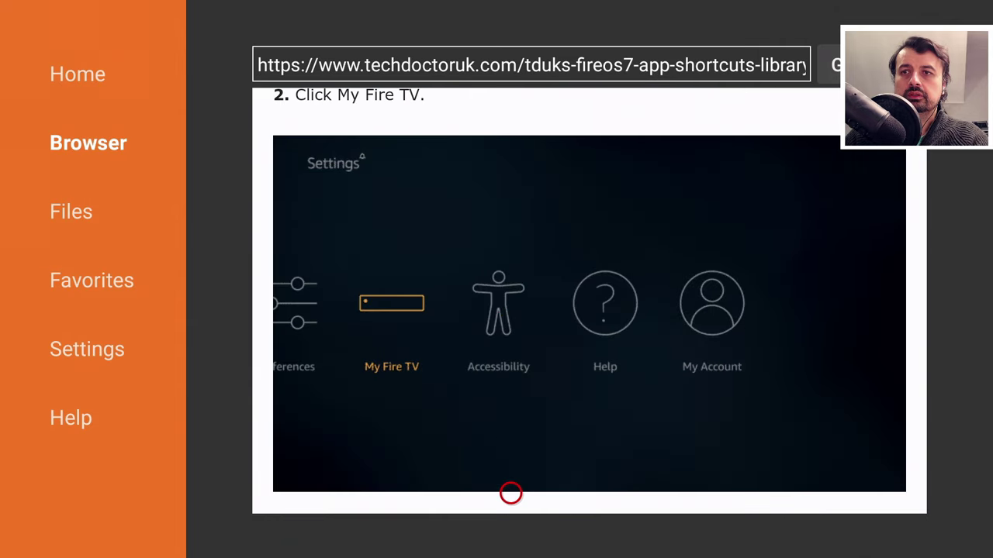
{"action": "scroll", "coordinate": [511, 493], "scroll_direction": "down", "scroll_amount": 10}
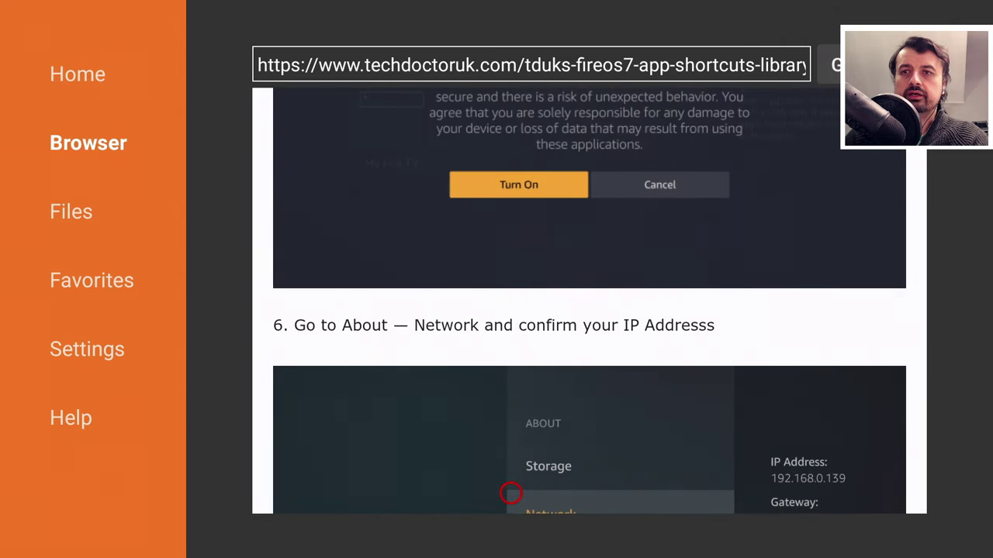
{"action": "scroll", "coordinate": [510, 493], "scroll_direction": "down", "scroll_amount": 8}
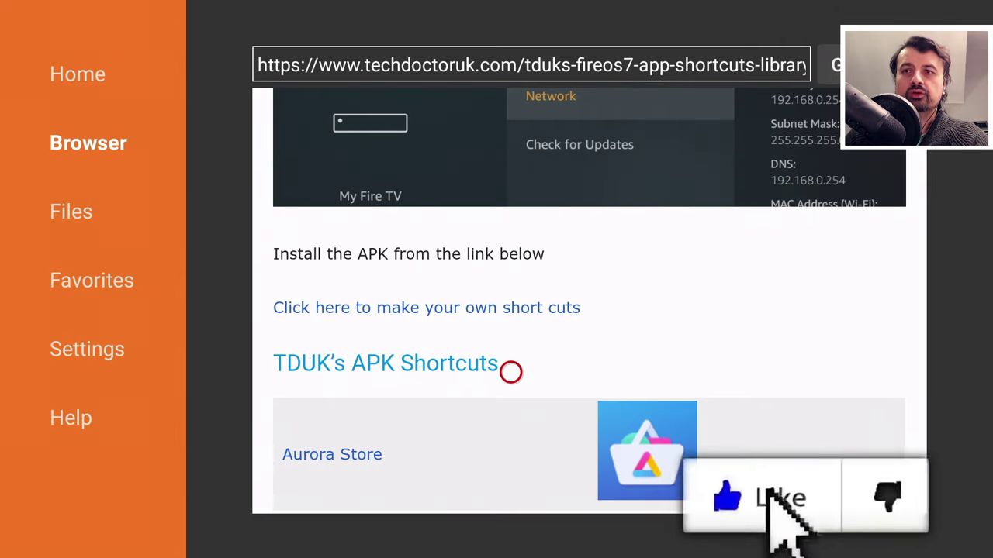
{"action": "scroll", "coordinate": [398, 493], "scroll_direction": "down", "scroll_amount": 1}
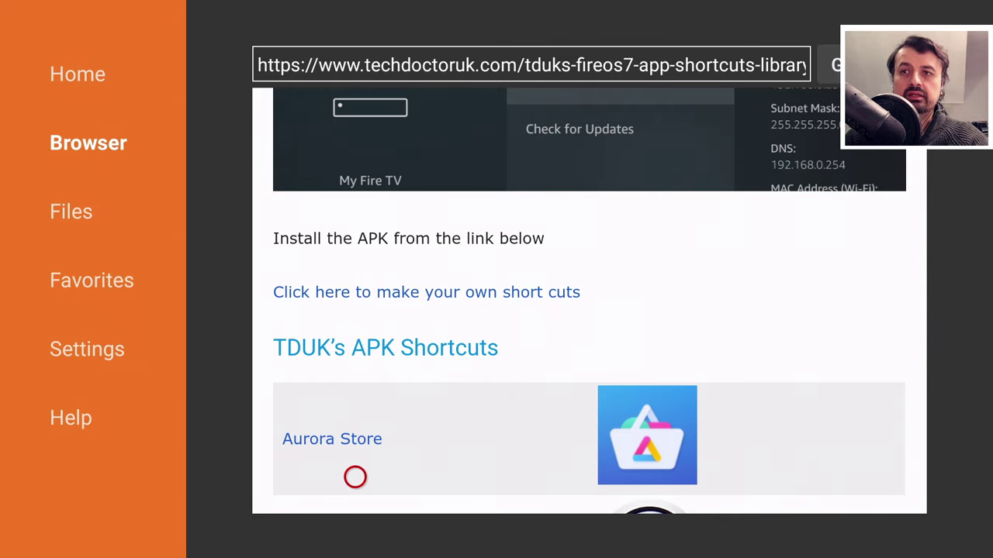
{"action": "scroll", "coordinate": [355, 494], "scroll_direction": "down", "scroll_amount": 2}
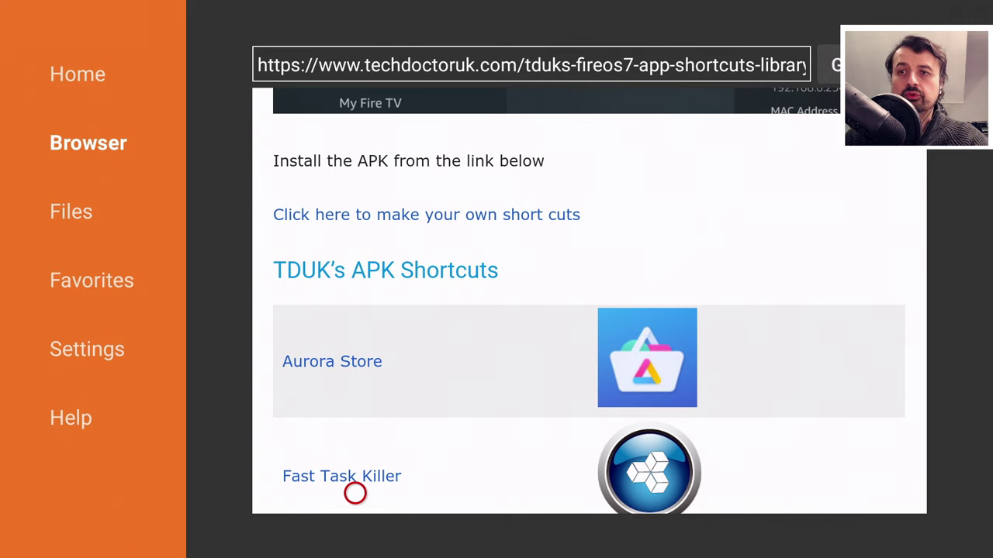
{"action": "scroll", "coordinate": [355, 494], "scroll_direction": "down", "scroll_amount": 1}
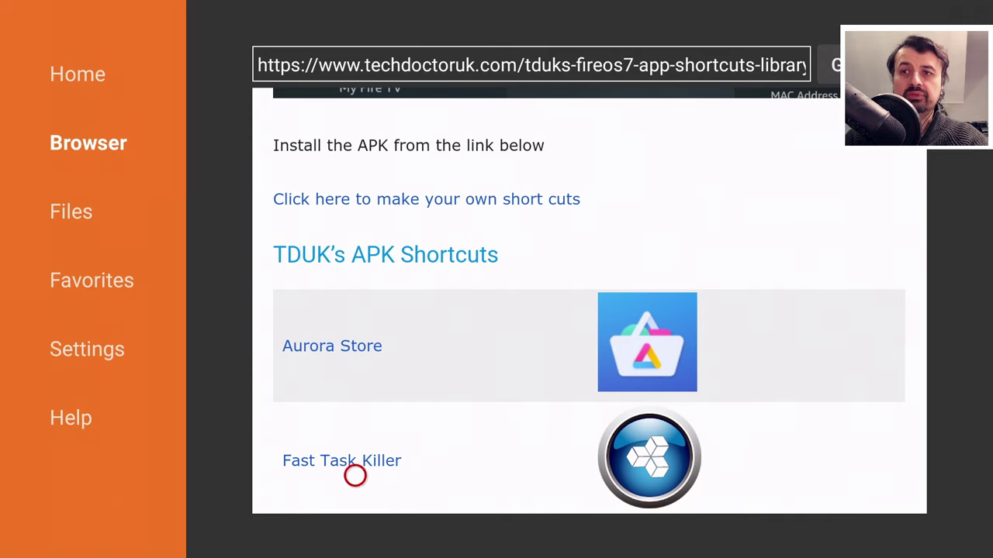
{"action": "scroll", "coordinate": [355, 493], "scroll_direction": "down", "scroll_amount": 2}
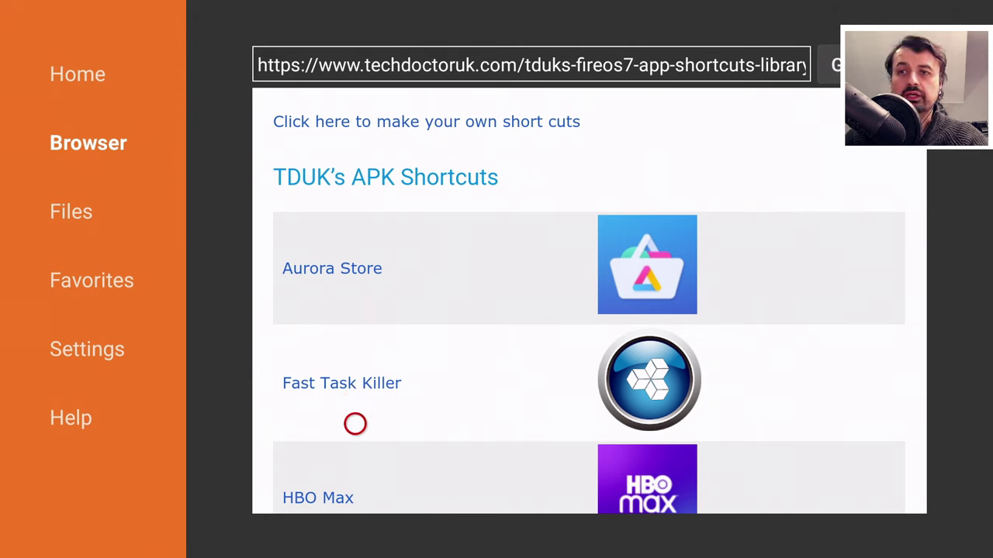
{"action": "scroll", "coordinate": [355, 493], "scroll_direction": "down", "scroll_amount": 1}
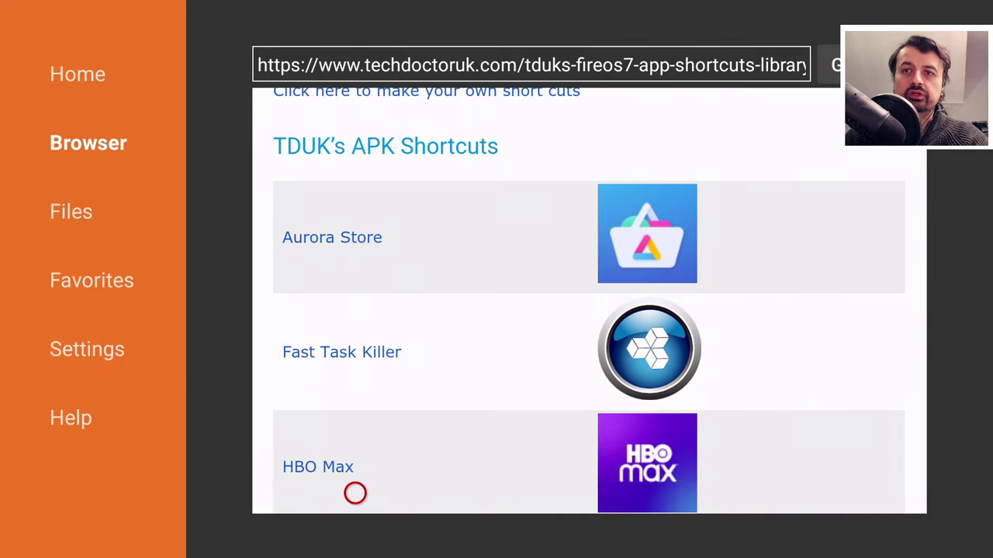
{"action": "scroll", "coordinate": [355, 493], "scroll_direction": "down", "scroll_amount": 3}
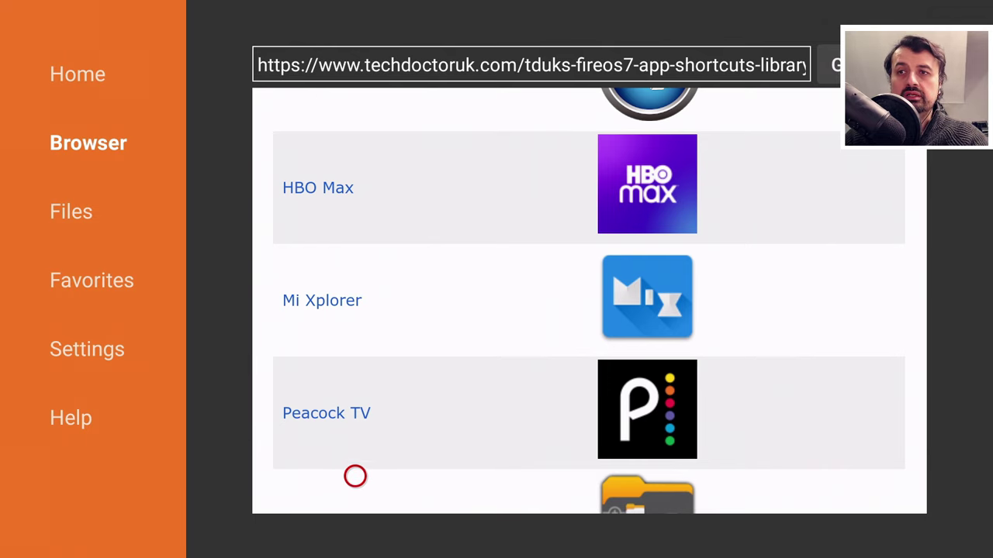
{"action": "scroll", "coordinate": [356, 493], "scroll_direction": "down", "scroll_amount": 3}
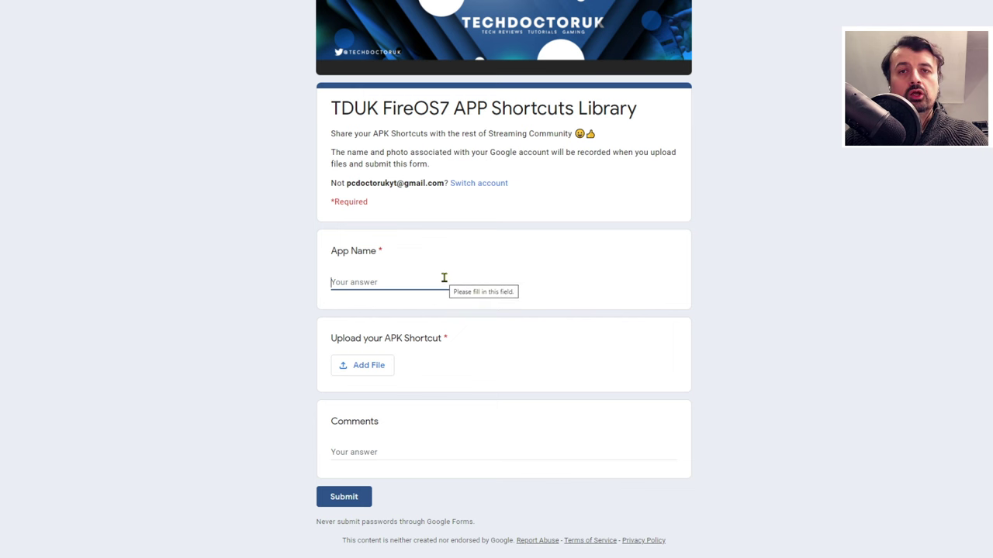
In the TDUK shortcuts submission form, enter the app name Discovery and the comment "Here is my APK shortcut ...thanks"
{"action": "type", "text": "Discovery"}
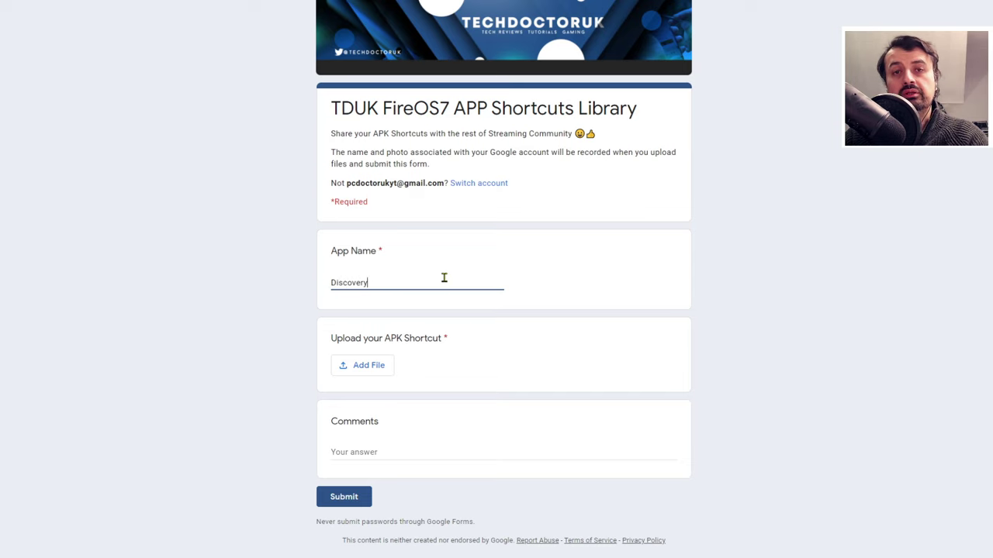
{"action": "left_click", "coordinate": [434, 456]}
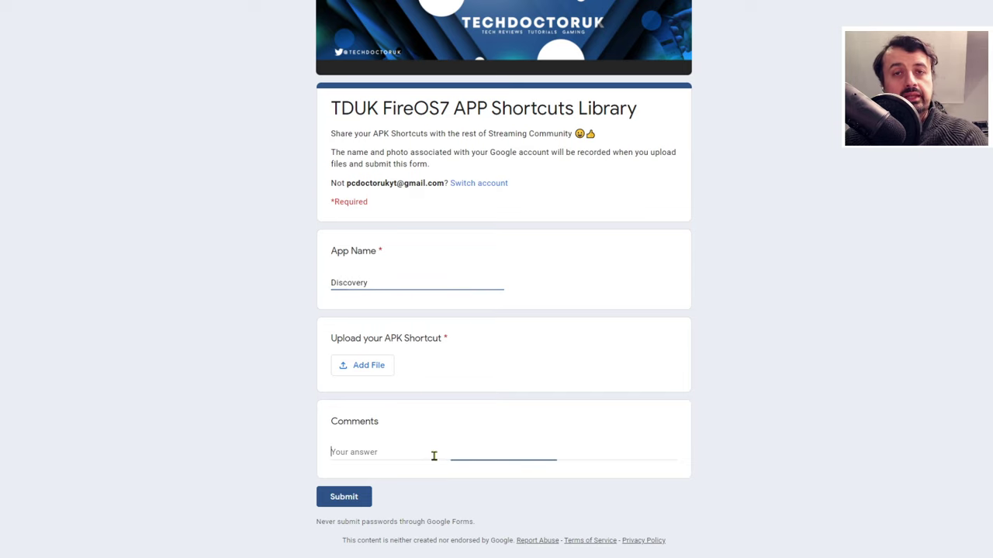
{"action": "type", "text": "Here is my APK short"}
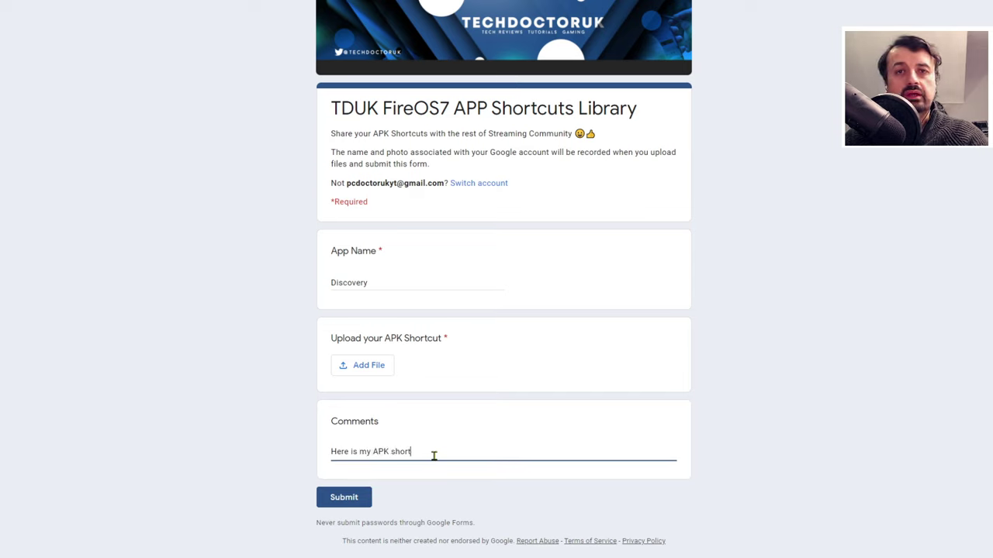
{"action": "type", "text": "cut ...thanks"}
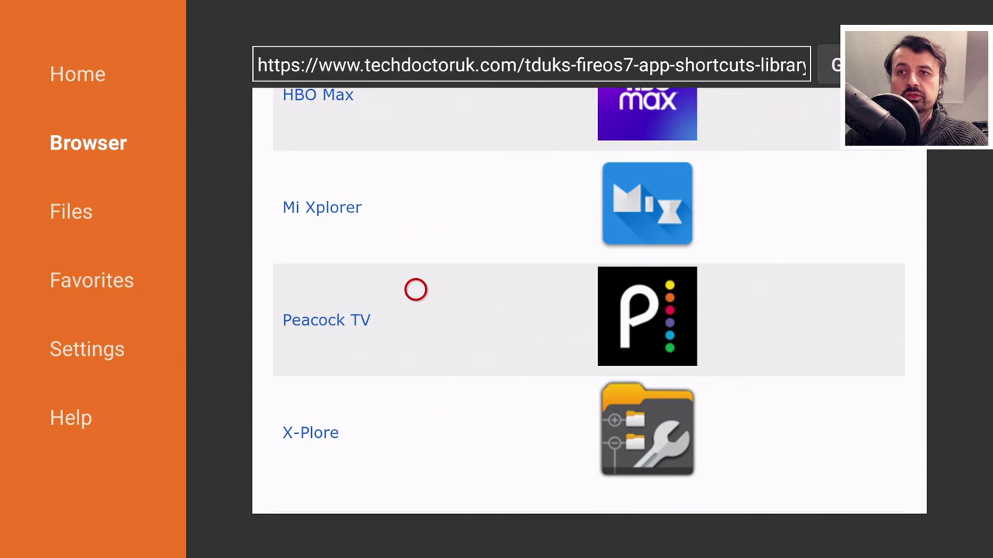
Download the Peacock TV APP Shortcut from the library list in Downloader and install it as Peacock TV - sc
{"action": "left_click", "coordinate": [320, 332]}
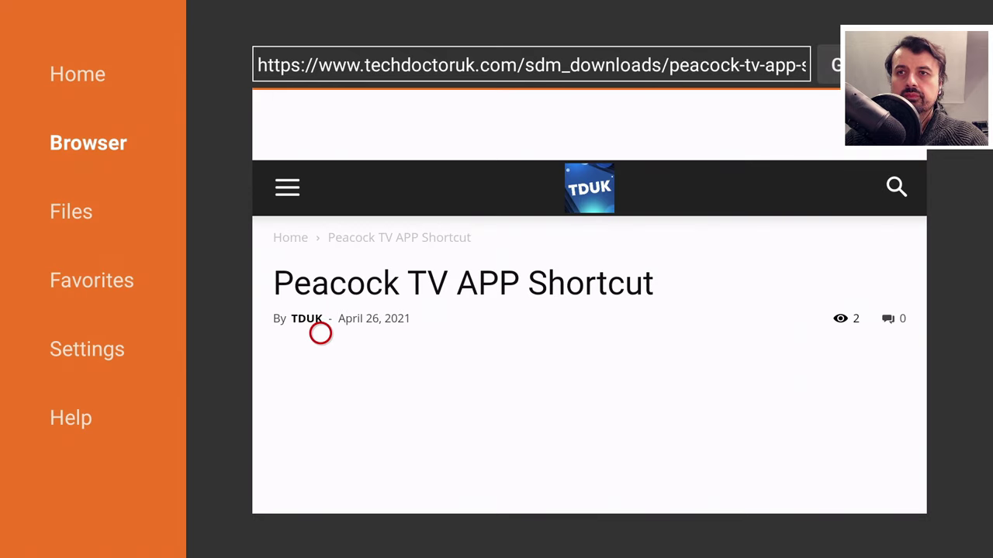
{"action": "scroll", "coordinate": [320, 493], "scroll_direction": "down", "scroll_amount": 5}
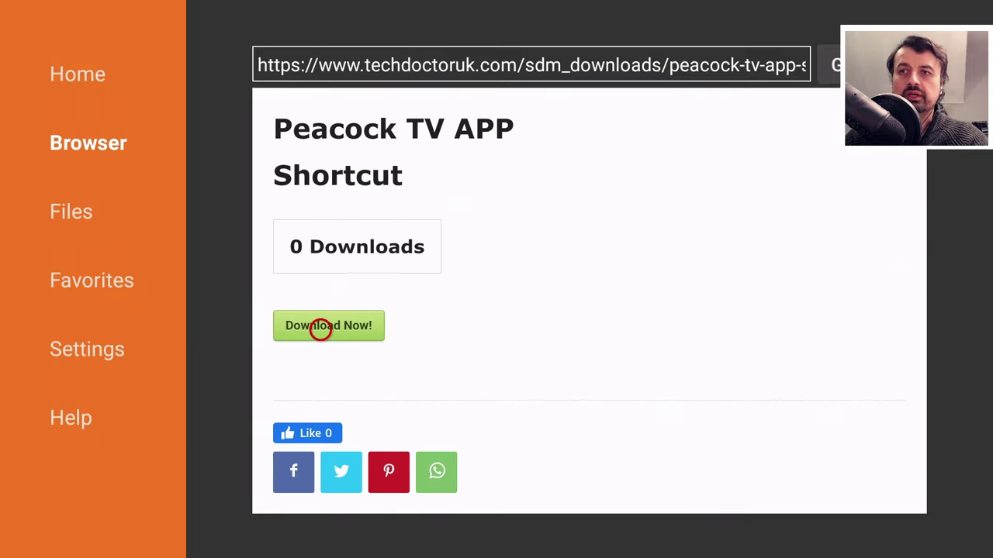
{"action": "left_click", "coordinate": [321, 328]}
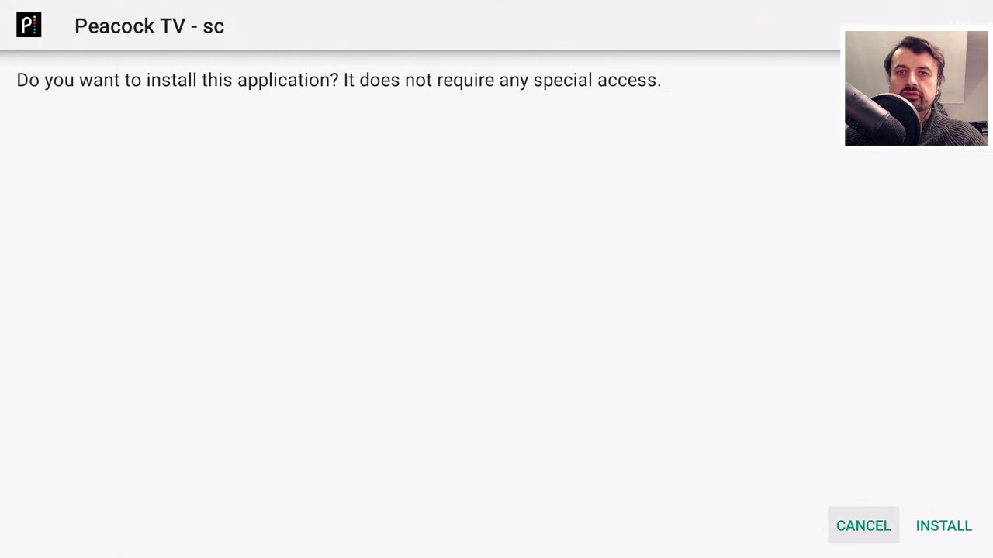
{"action": "key", "text": "Right"}
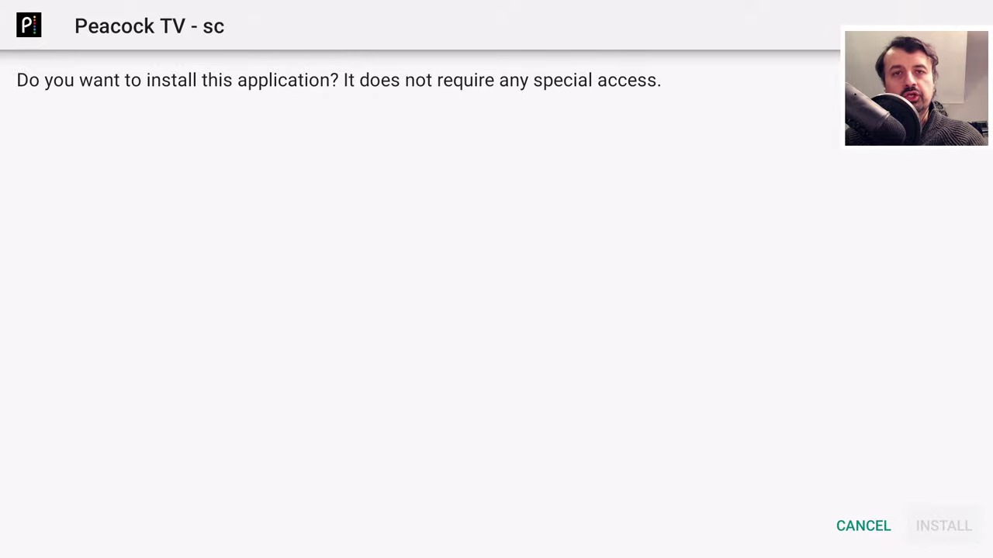
{"action": "key", "text": "Return"}
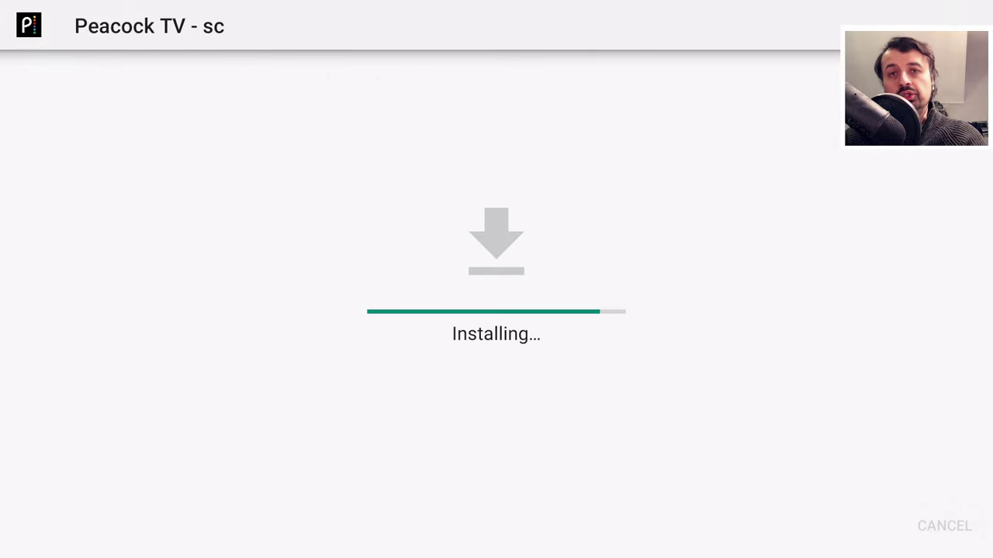
{"action": "key", "text": "Return"}
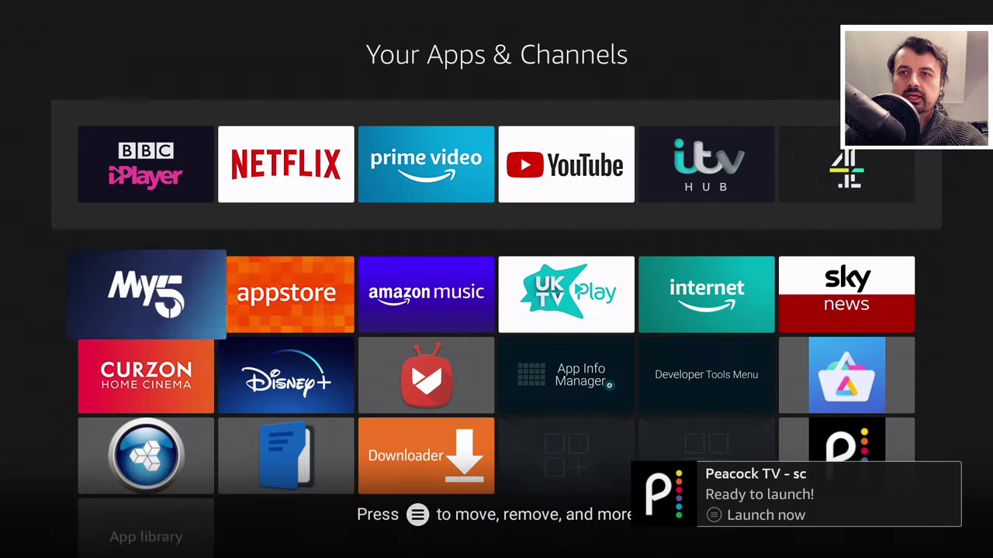
Hide one of the two blank app tiles between Downloader and the Peacock TV shortcut from Your Apps
{"action": "key", "text": "Right"}
{"action": "key", "text": "Right"}
{"action": "key", "text": "Right"}
{"action": "key", "text": "Down"}
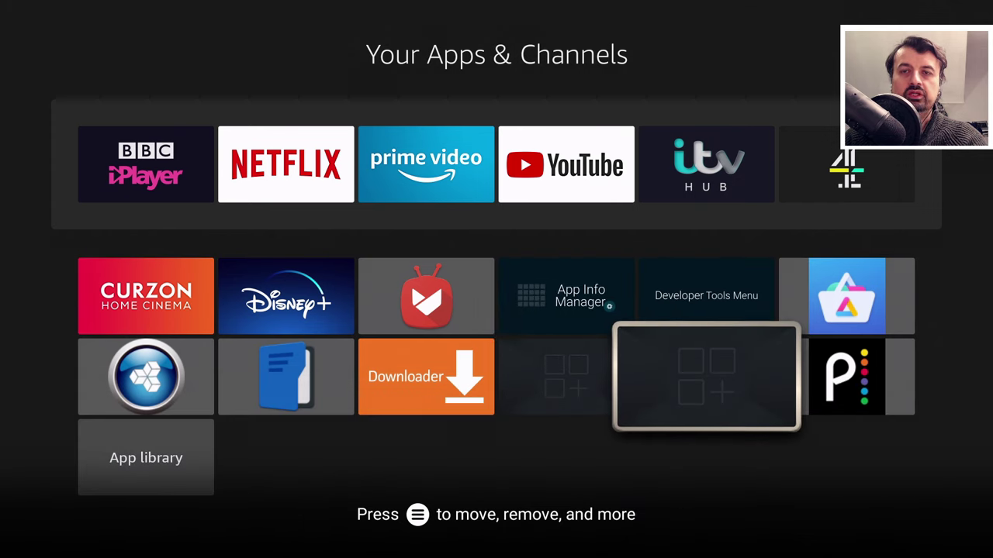
{"action": "key", "text": "Right"}
{"action": "key", "text": "Left"}
{"action": "key", "text": "Left"}
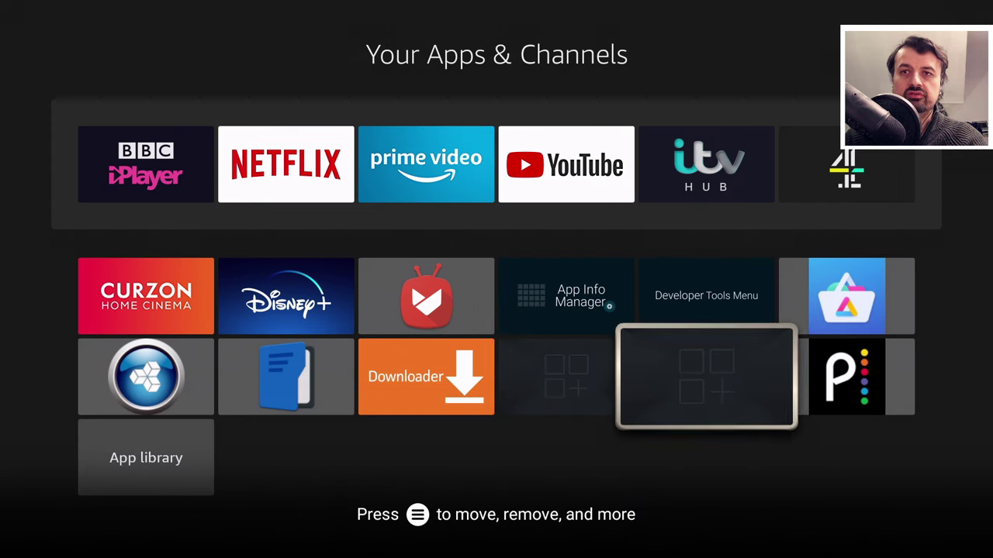
{"action": "key", "text": "Menu"}
{"action": "key", "text": "Down"}
{"action": "key", "text": "Down"}
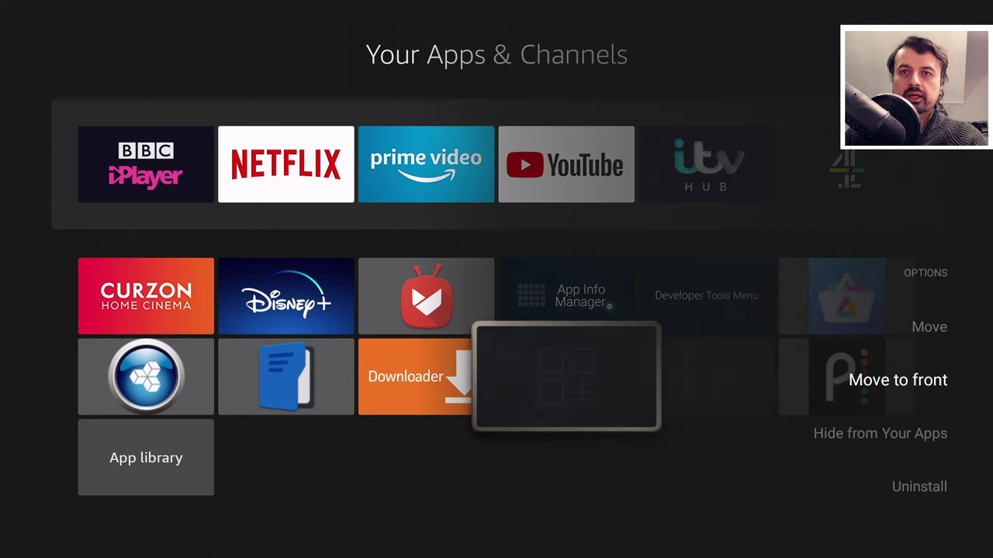
{"action": "key", "text": "Return"}
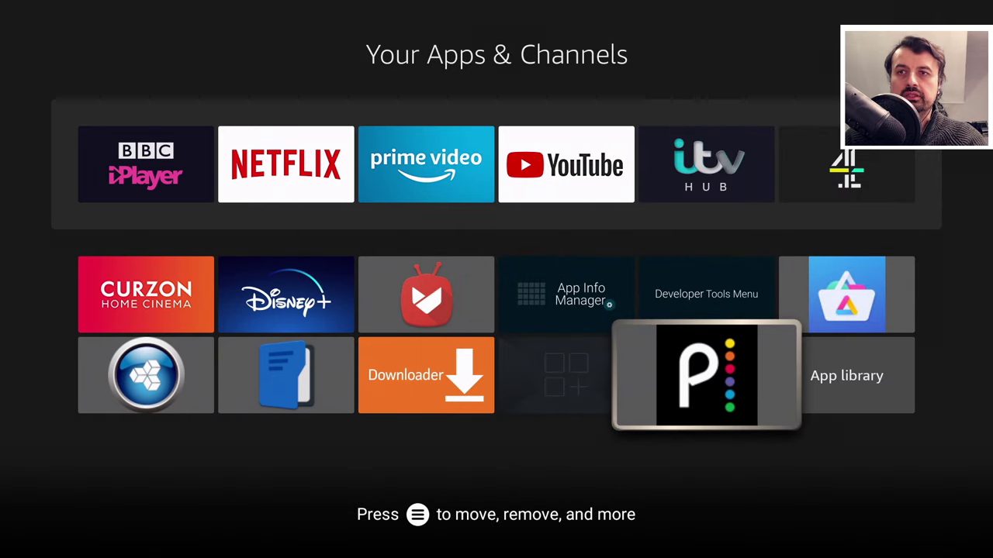
Hide the remaining blank app tile beside Downloader from Your Apps
{"action": "key", "text": "Right"}
{"action": "key", "text": "Right"}
{"action": "key", "text": "Right"}
{"action": "key", "text": "Right"}
{"action": "key", "text": "Left"}
{"action": "key", "text": "Right"}
{"action": "key", "text": "Left"}
{"action": "key", "text": "Left"}
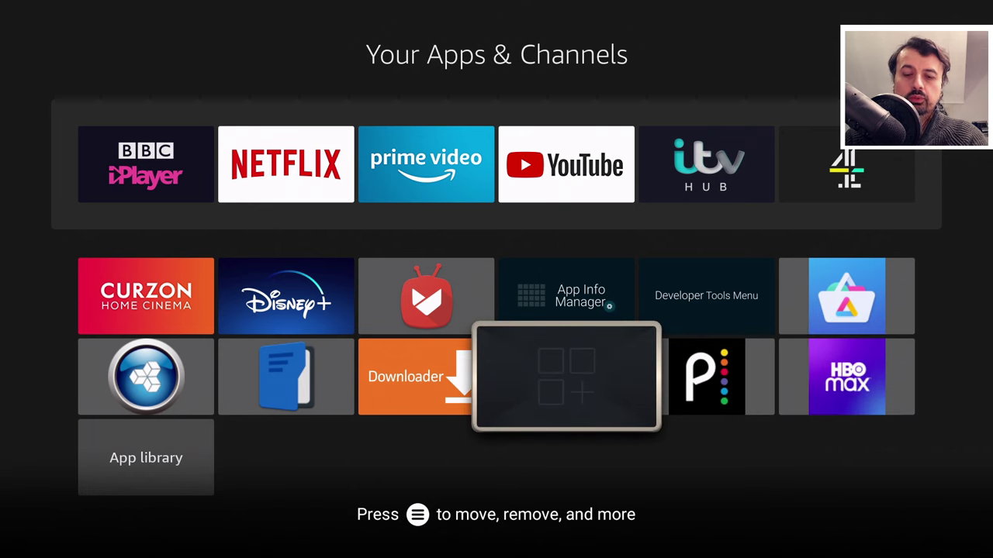
{"action": "key", "text": "Menu"}
{"action": "key", "text": "Down"}
{"action": "key", "text": "Down"}
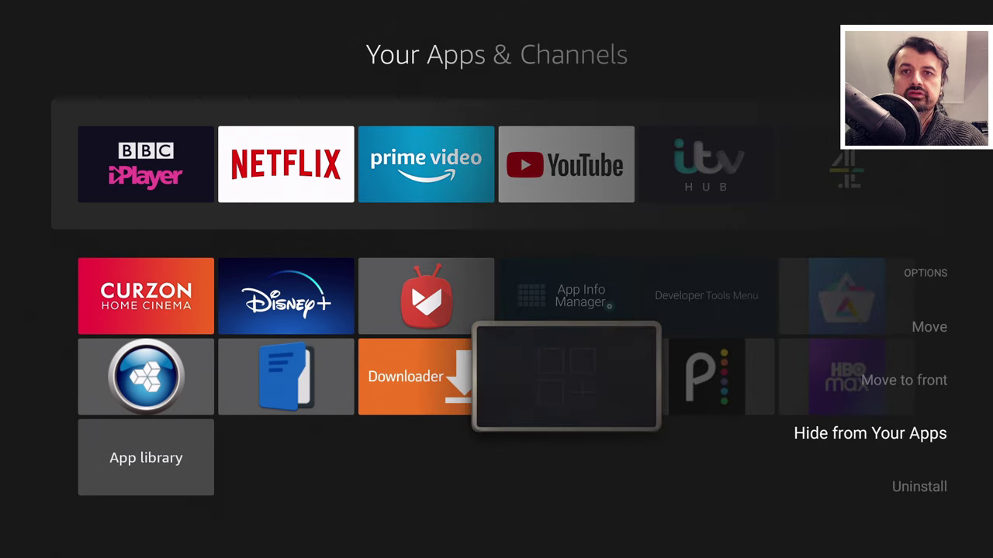
{"action": "key", "text": "Return"}
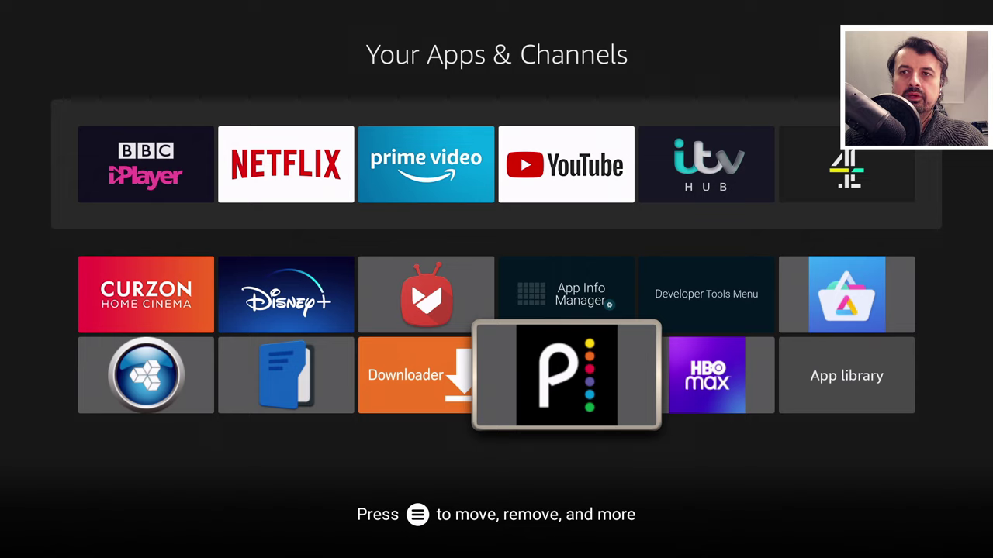